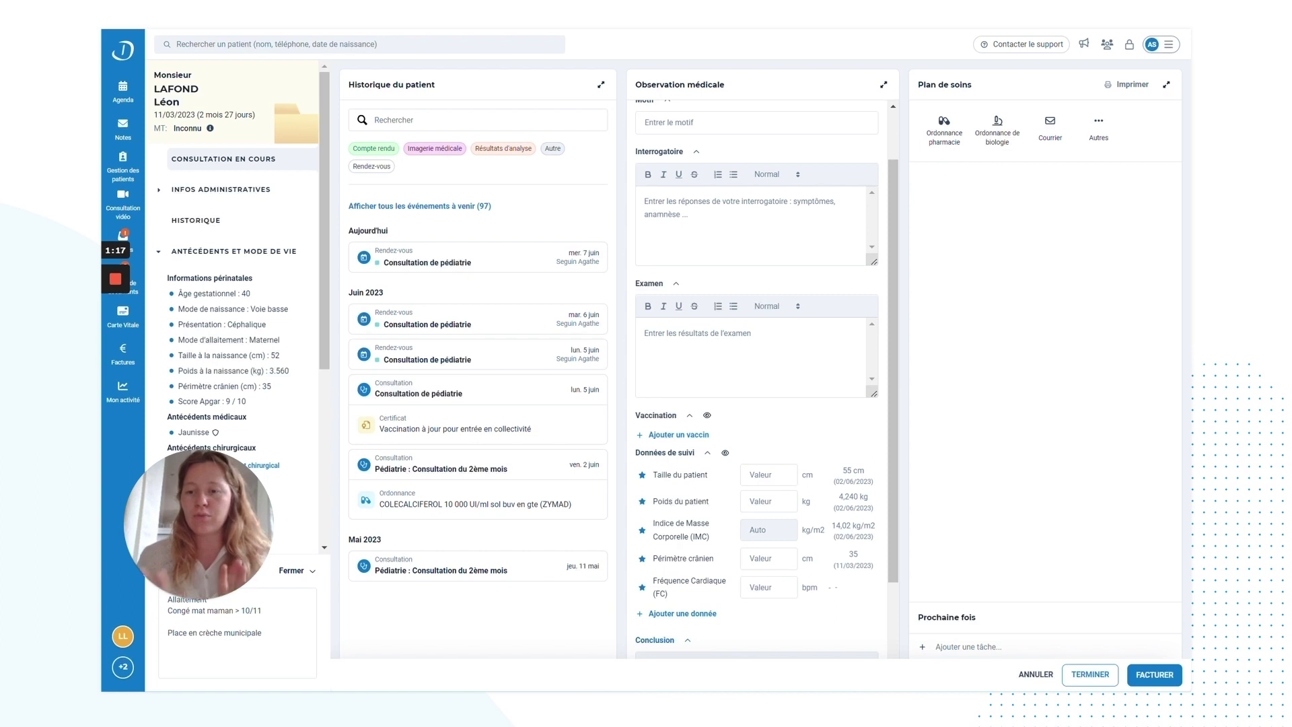
- Enlarge the care plan and start a pharmacy prescription for PARACETAMOL 1 g cp (DOLIPRANE), with the drug monograph displayed alongside
{"action": "left_click", "coordinate": [1166, 86]}
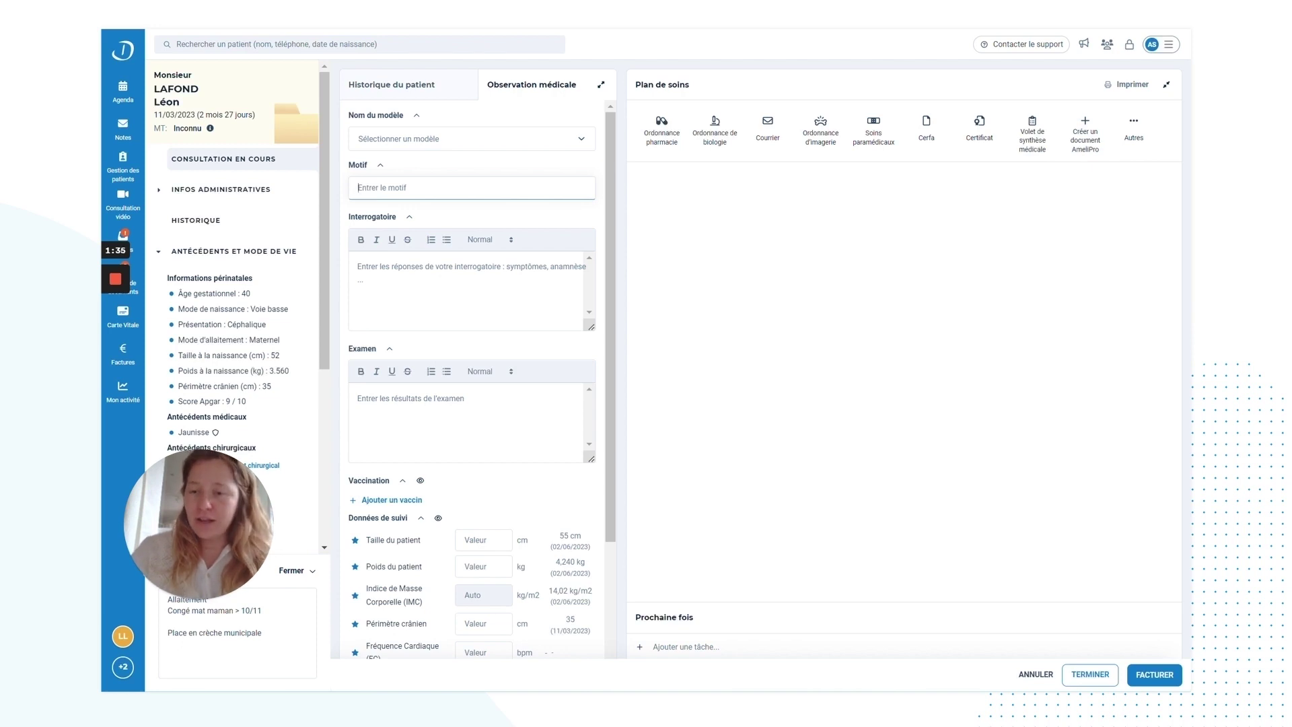
{"action": "left_click", "coordinate": [657, 126]}
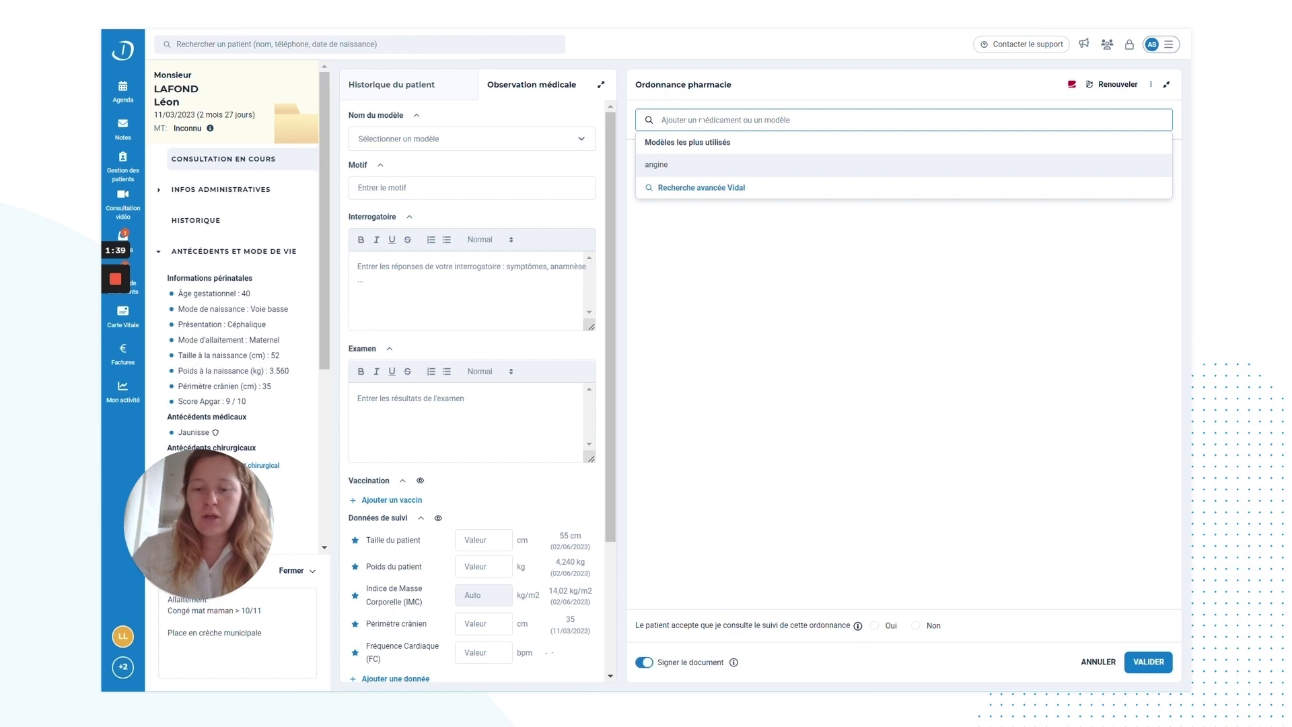
{"action": "type", "text": "DOLIPRANE"}
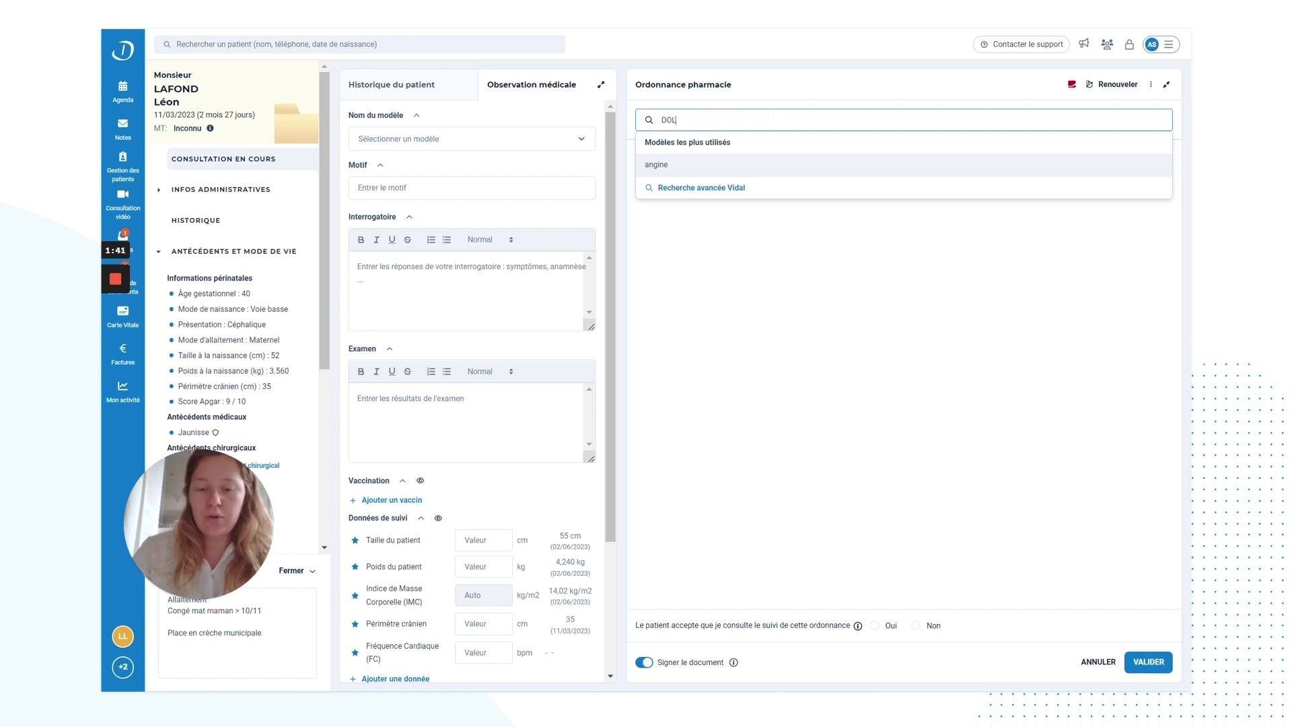
{"action": "left_click", "coordinate": [693, 189]}
{"action": "left_click", "coordinate": [1072, 86]}
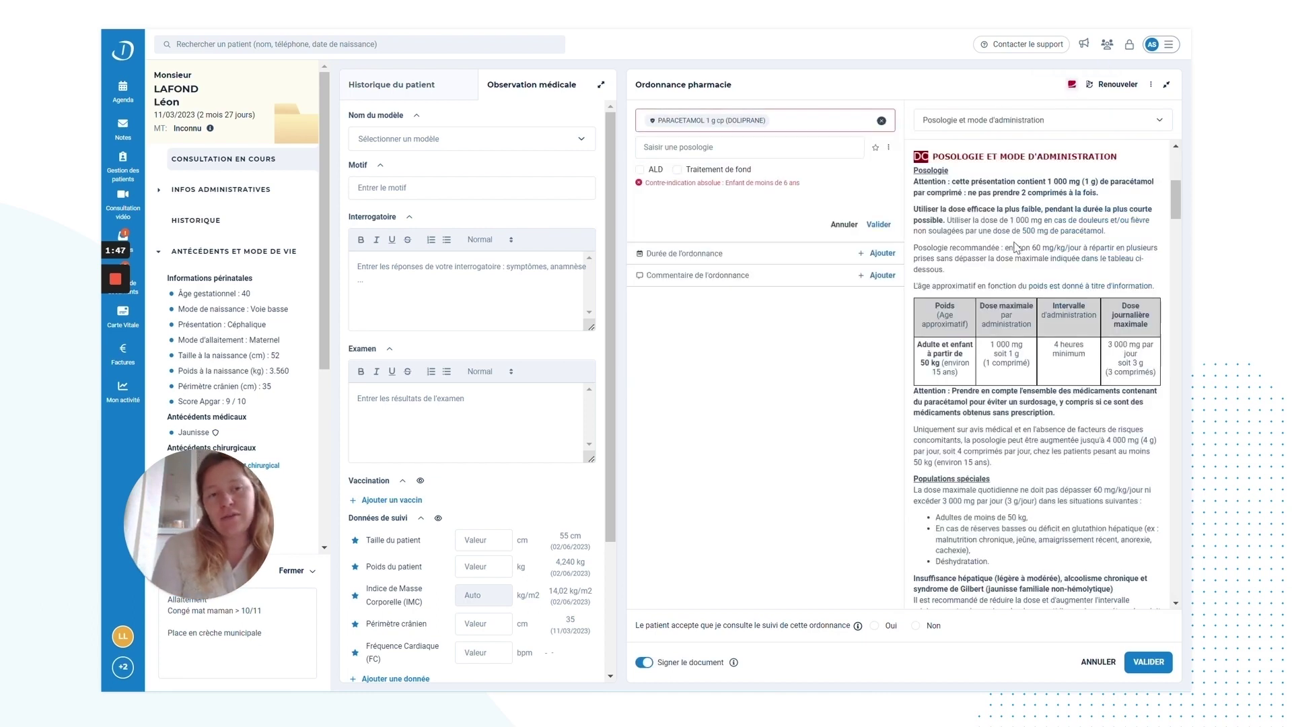
- Browse the sections available in the drug monograph and display the patient history beside the prescription
{"action": "left_click", "coordinate": [1002, 123]}
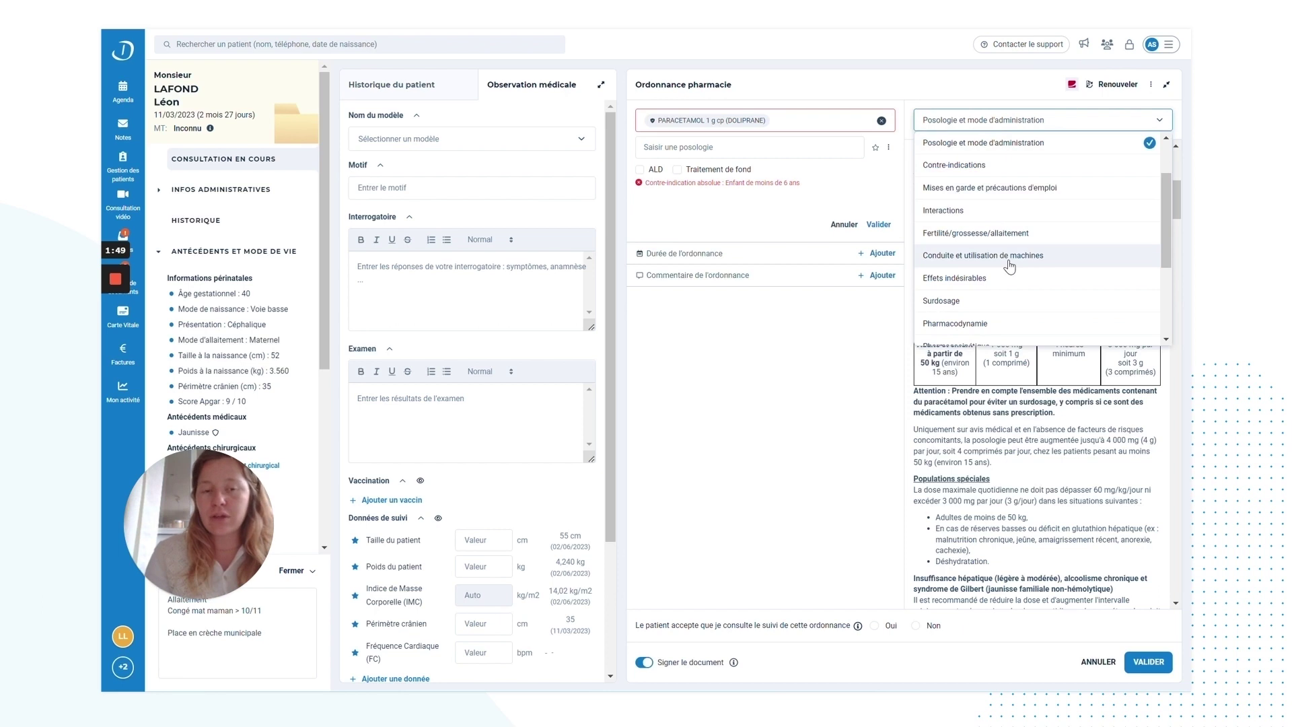
{"action": "scroll", "coordinate": [1003, 256], "scroll_direction": "down", "scroll_amount": 1}
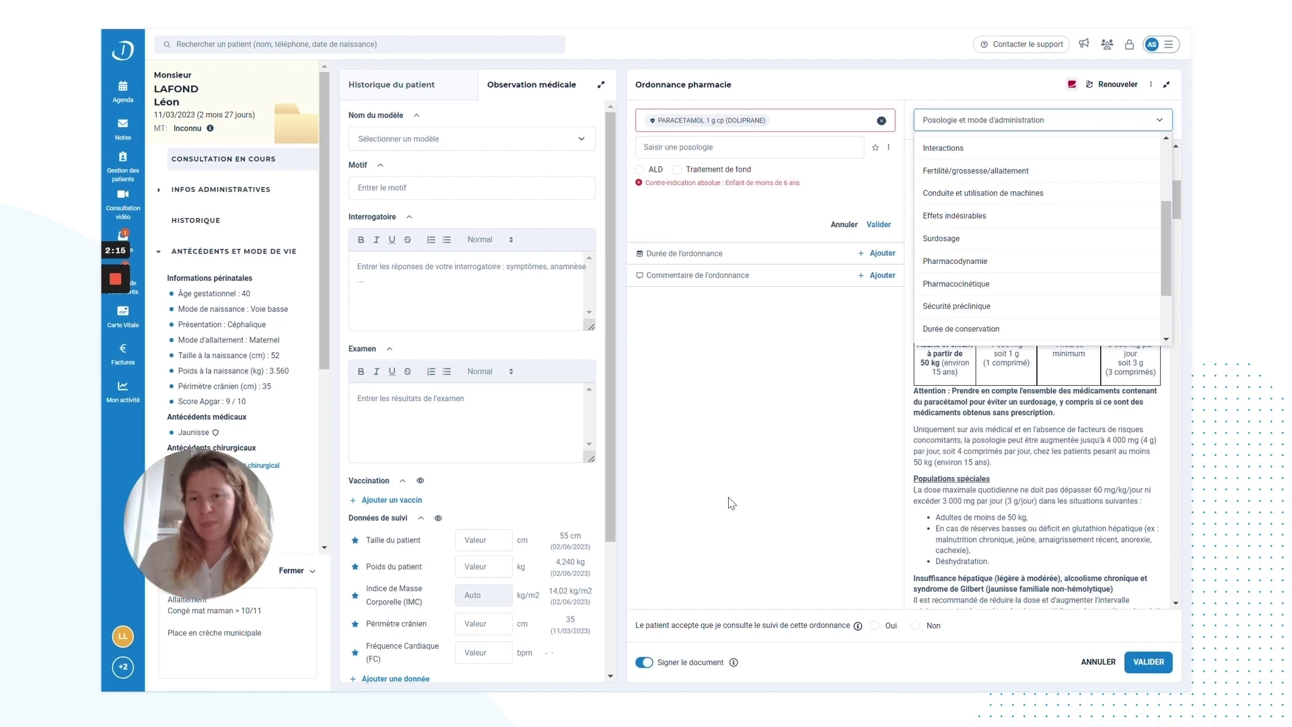
{"action": "left_click", "coordinate": [391, 86]}
{"action": "left_click", "coordinate": [464, 121]}
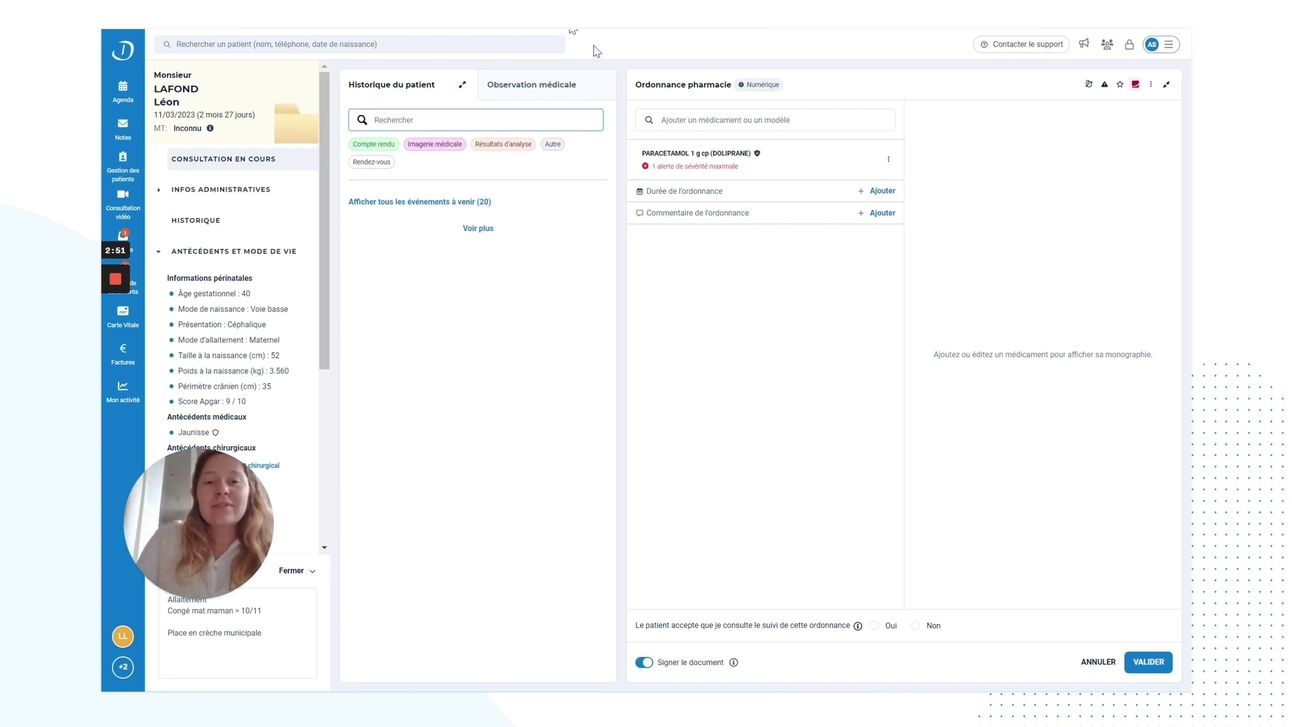
- Return the care plan to its normal width, and open and cancel a blank pharmacy prescription
{"action": "left_click", "coordinate": [1166, 85]}
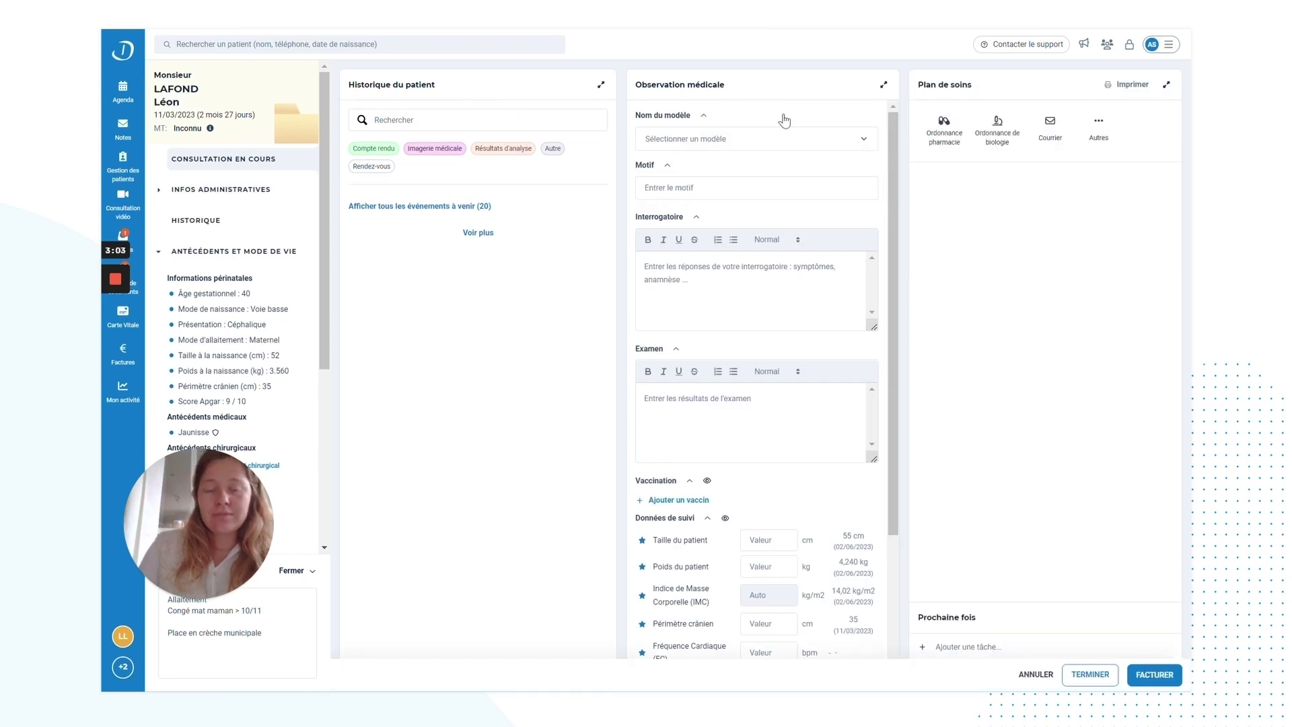
{"action": "left_click", "coordinate": [944, 128]}
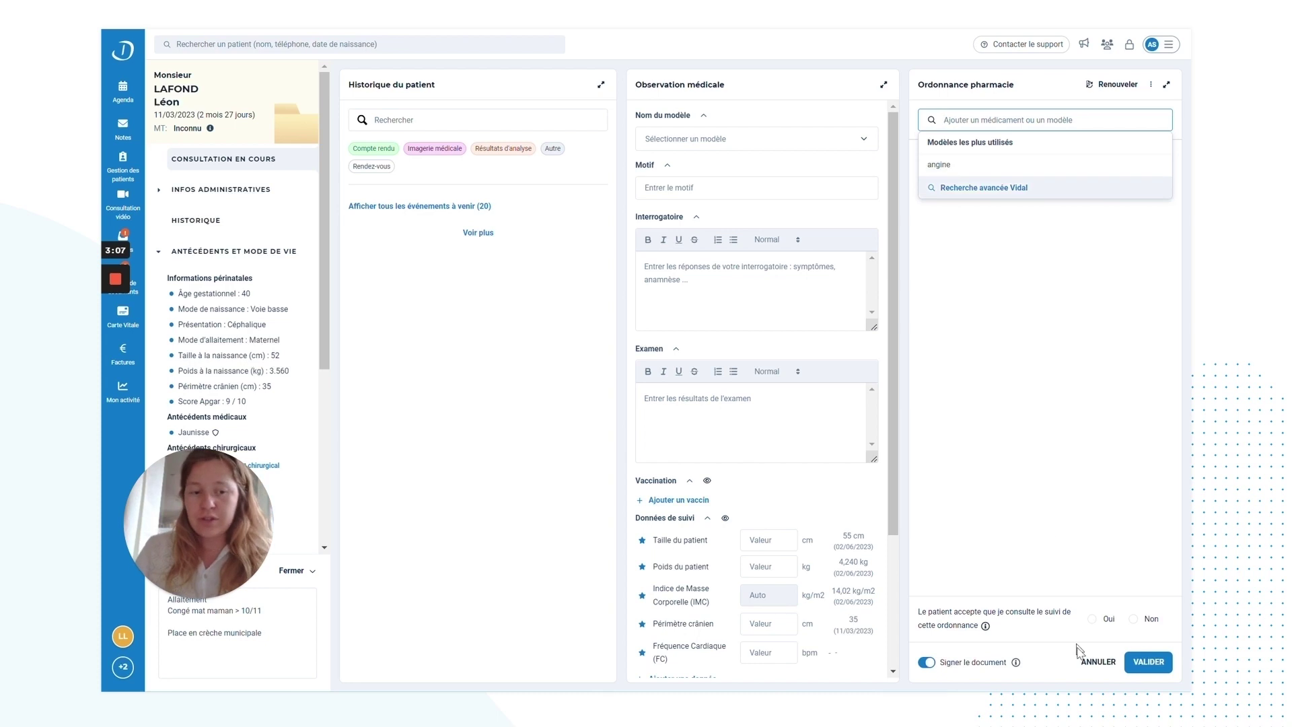
{"action": "left_click", "coordinate": [1089, 663]}
- Create a certificate in the care plan from the template "Vaccination à jour pour entrée en collectivité"
{"action": "left_click", "coordinate": [1098, 128]}
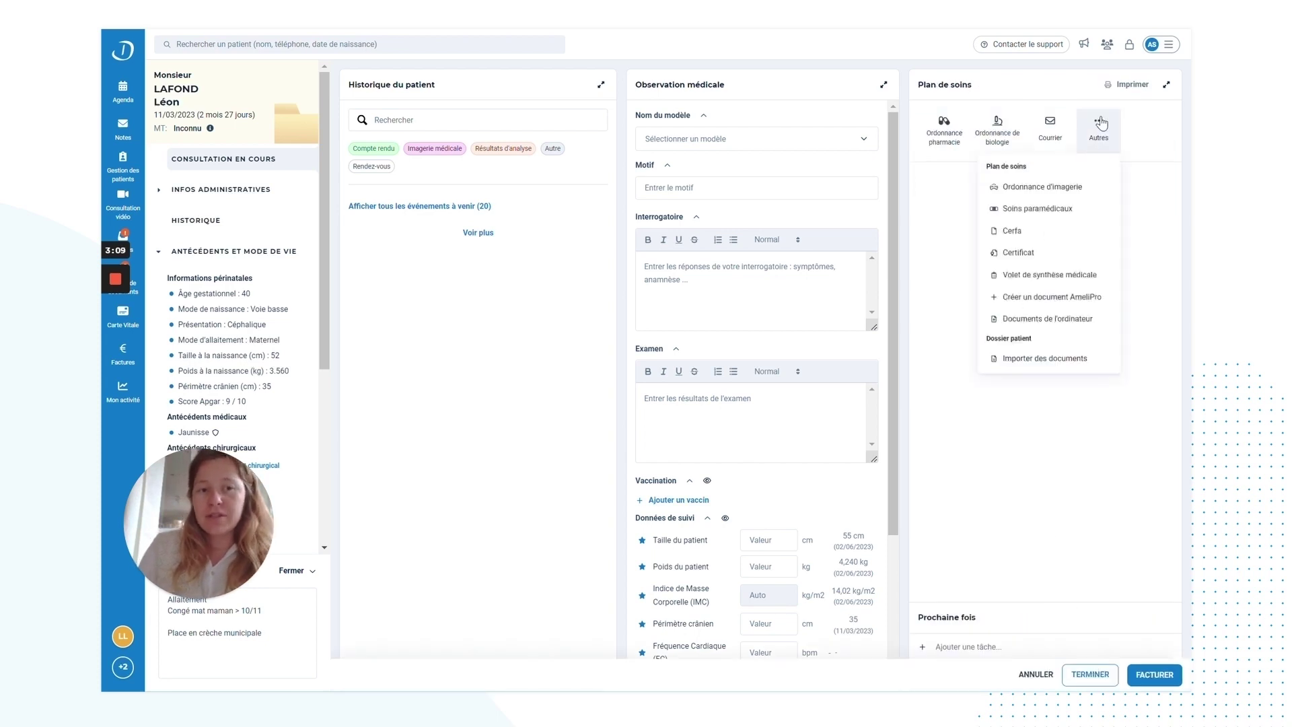
{"action": "left_click", "coordinate": [1034, 254]}
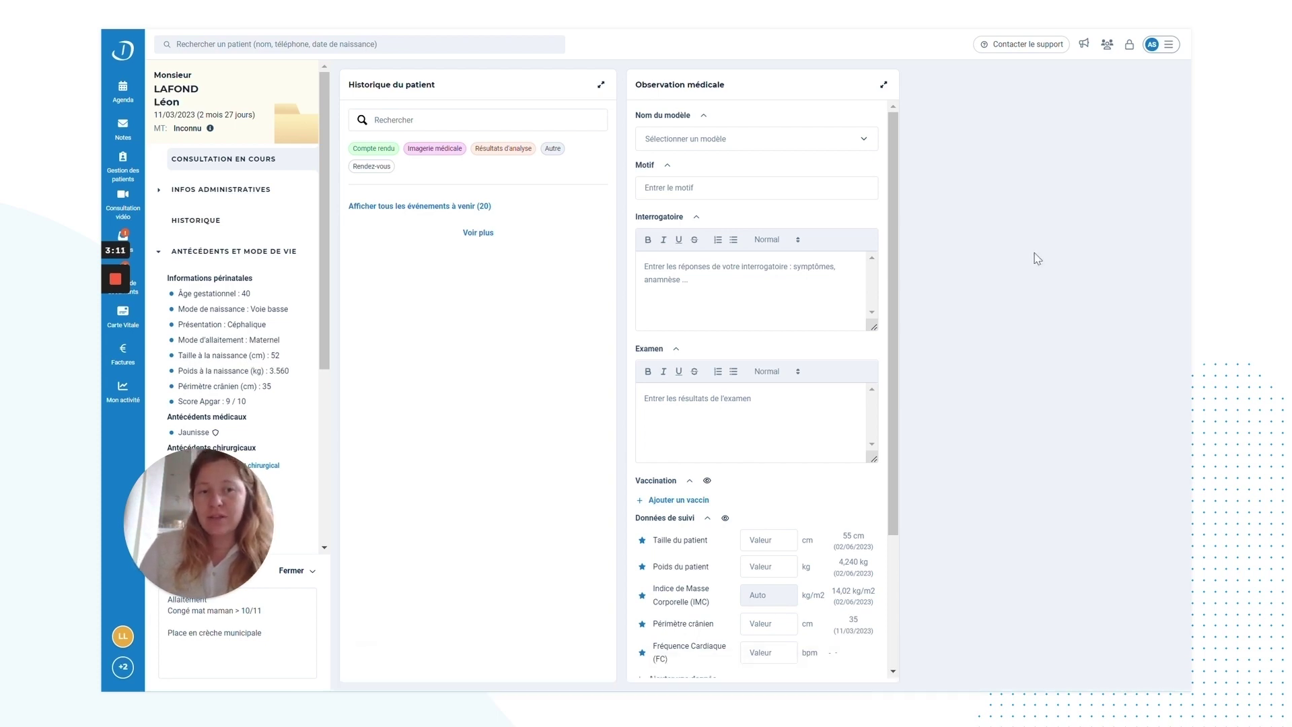
{"action": "scroll", "coordinate": [981, 256], "scroll_direction": "down", "scroll_amount": 1}
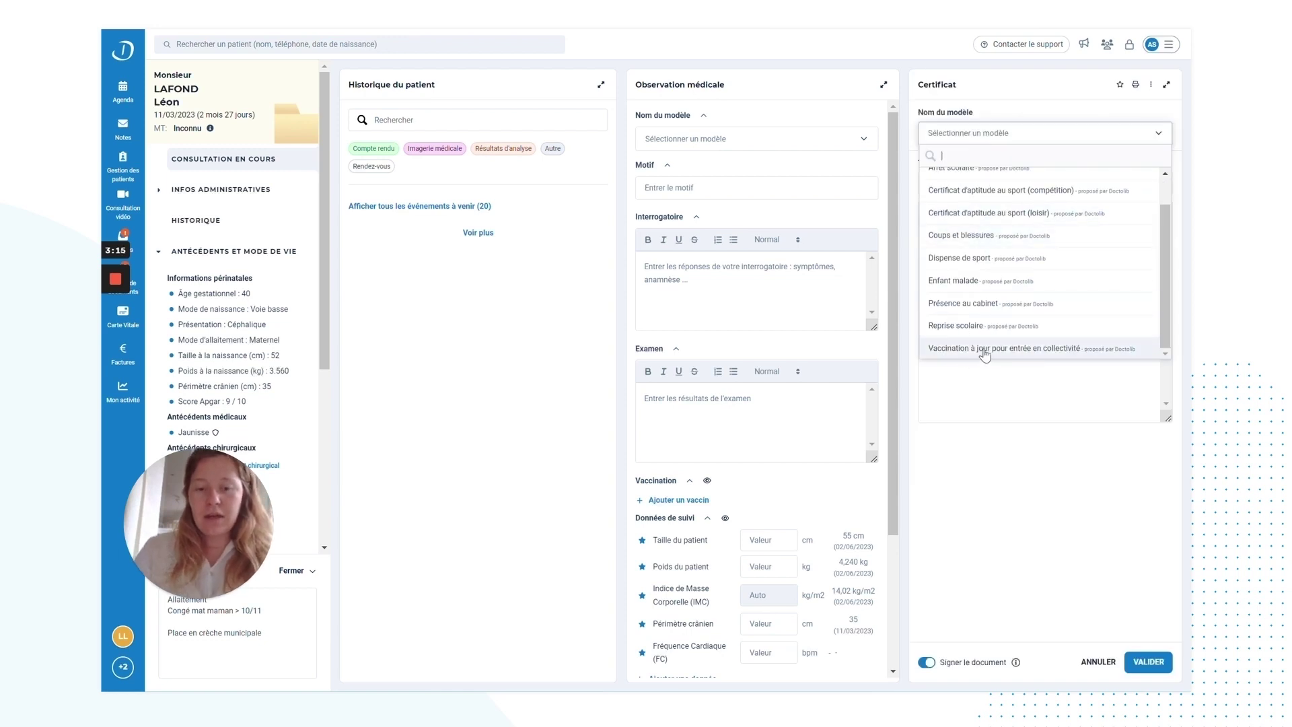
{"action": "scroll", "coordinate": [985, 355], "scroll_direction": "up", "scroll_amount": 1}
{"action": "type", "text": "VACCIN"}
{"action": "left_click", "coordinate": [1074, 200]}
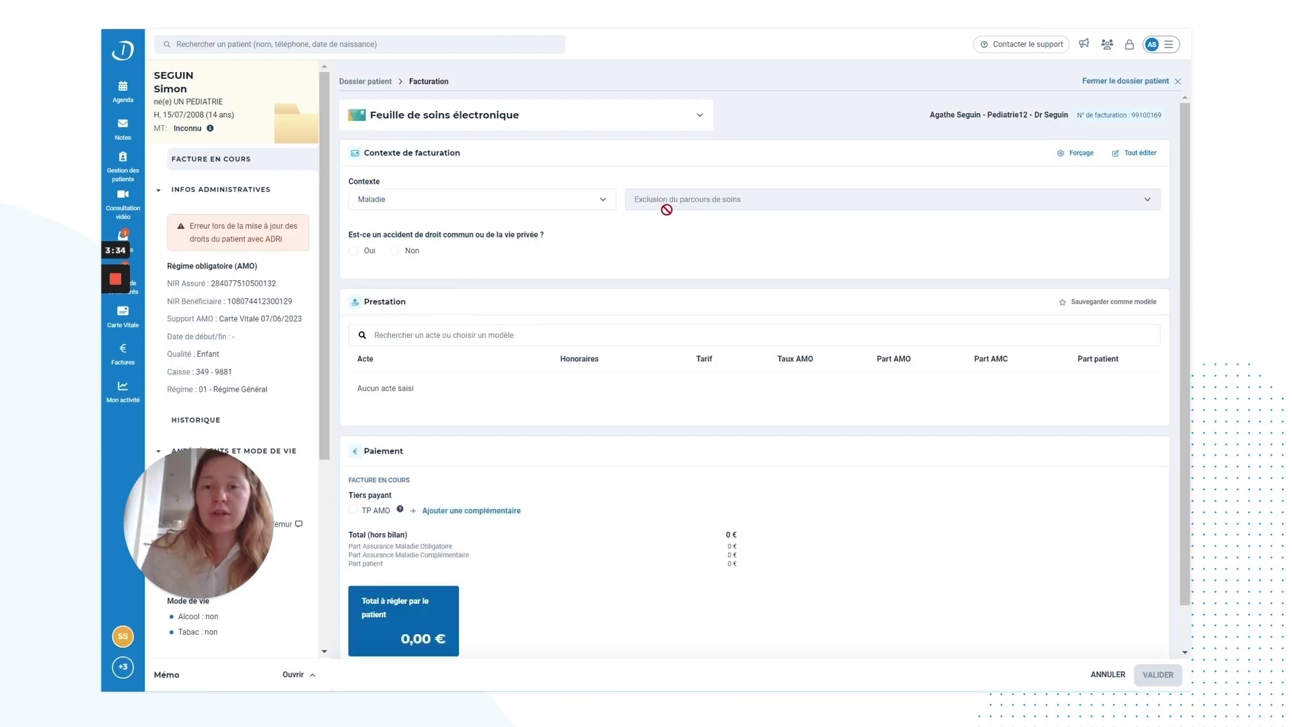
- Look through the billing templates offered for the invoice's services, close the list and open the invoices
{"action": "scroll", "coordinate": [665, 202], "scroll_direction": "down", "scroll_amount": 2}
{"action": "left_click", "coordinate": [592, 289]}
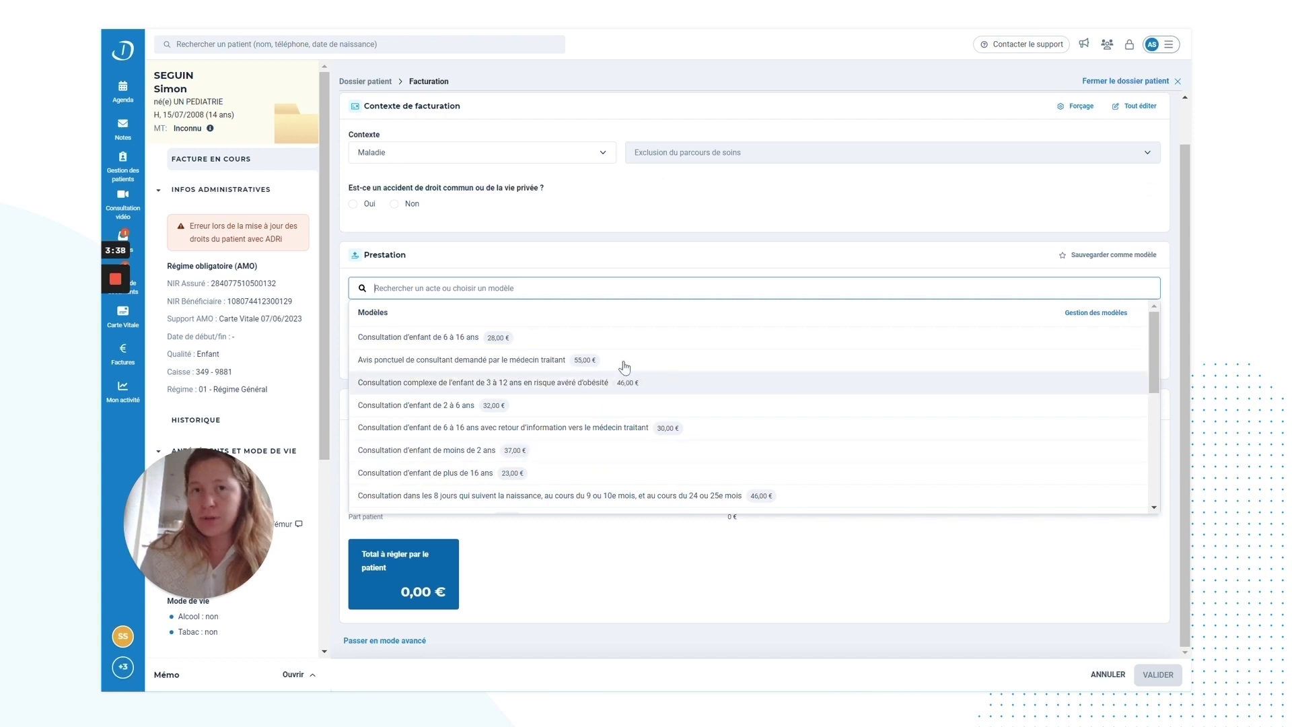
{"action": "left_click", "coordinate": [715, 260]}
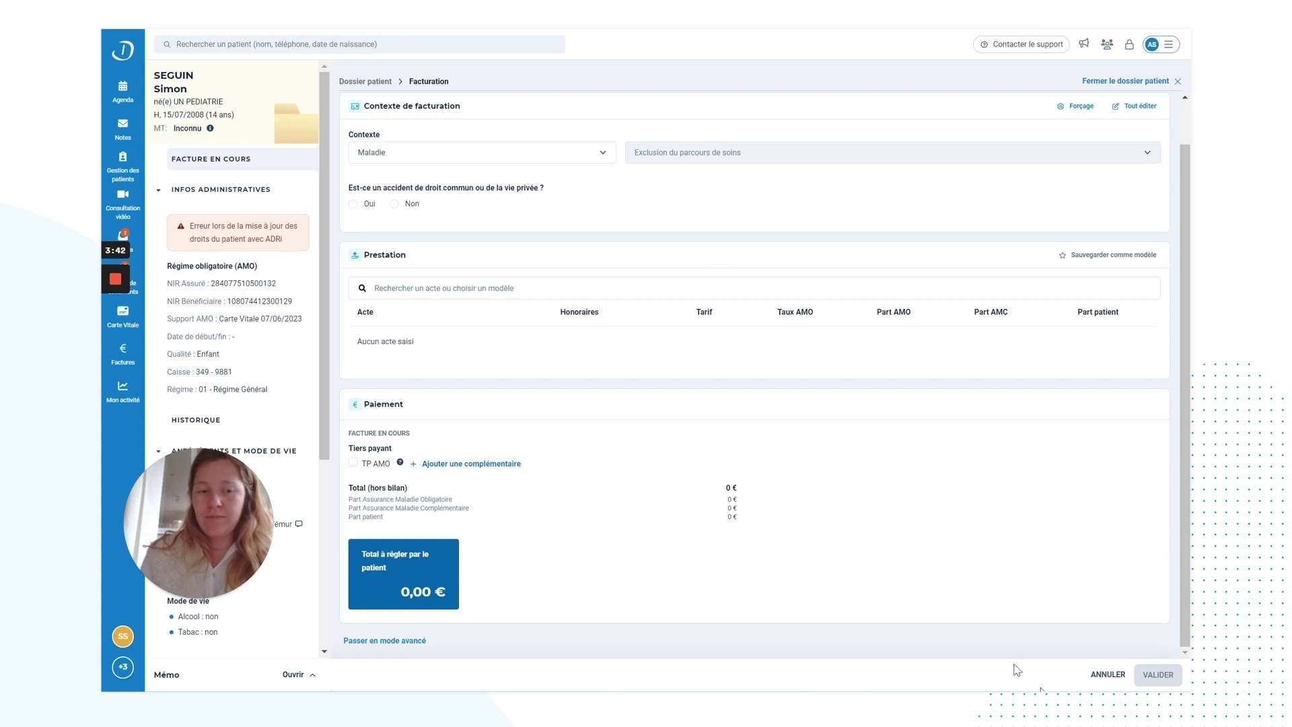
{"action": "left_click", "coordinate": [135, 360]}
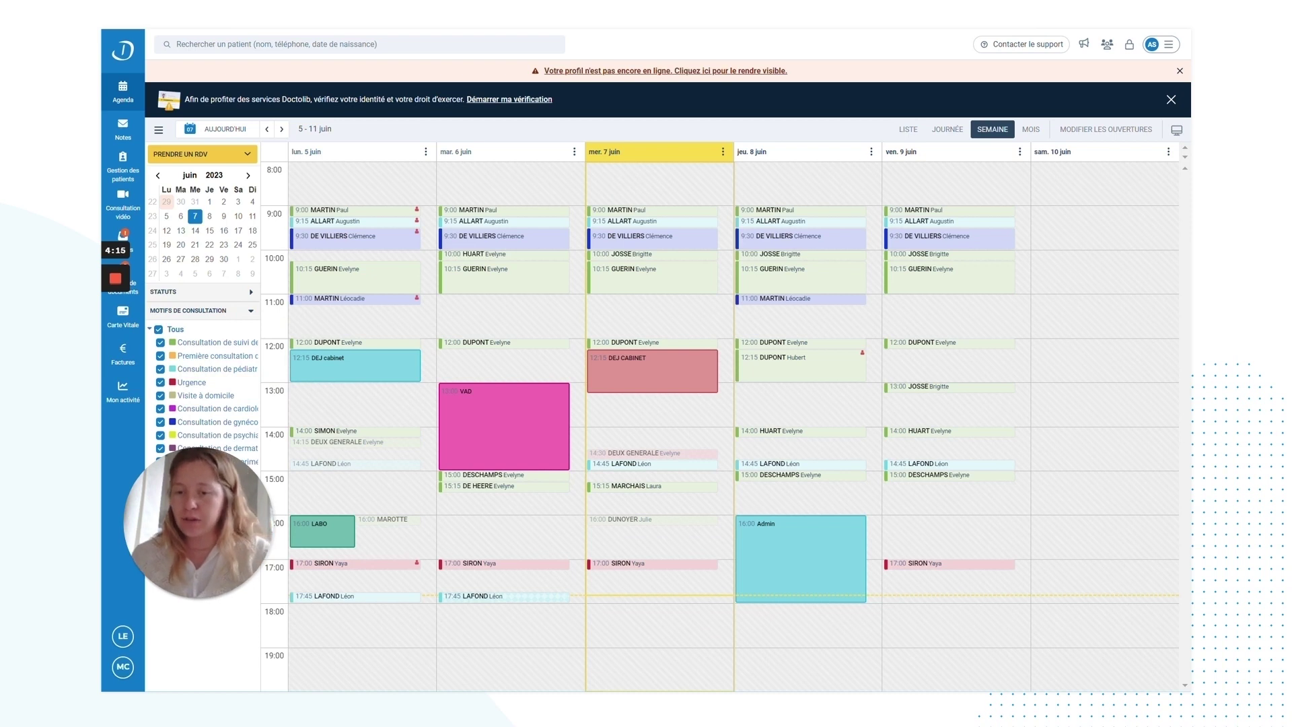
- Start the consultation from the 17:45 appointment on Monday 5 June, skipping the Vitale card reading
{"action": "left_click", "coordinate": [358, 601]}
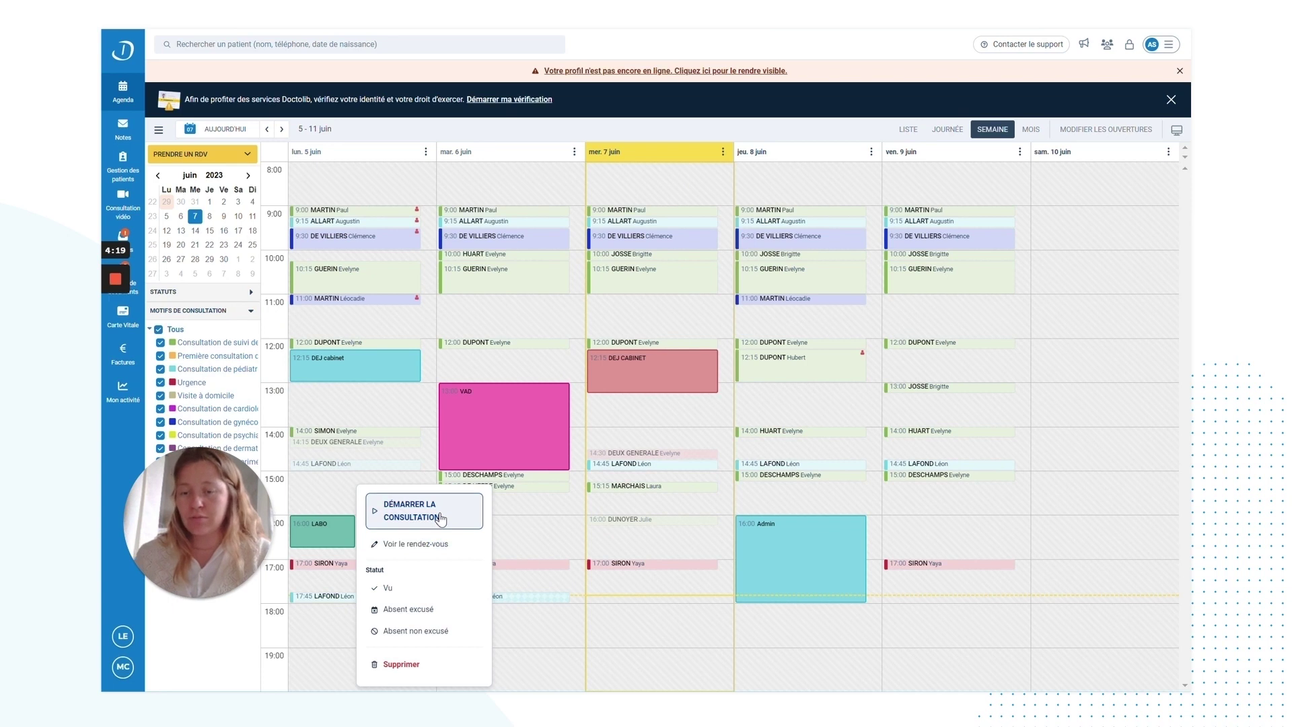
{"action": "left_click", "coordinate": [441, 518]}
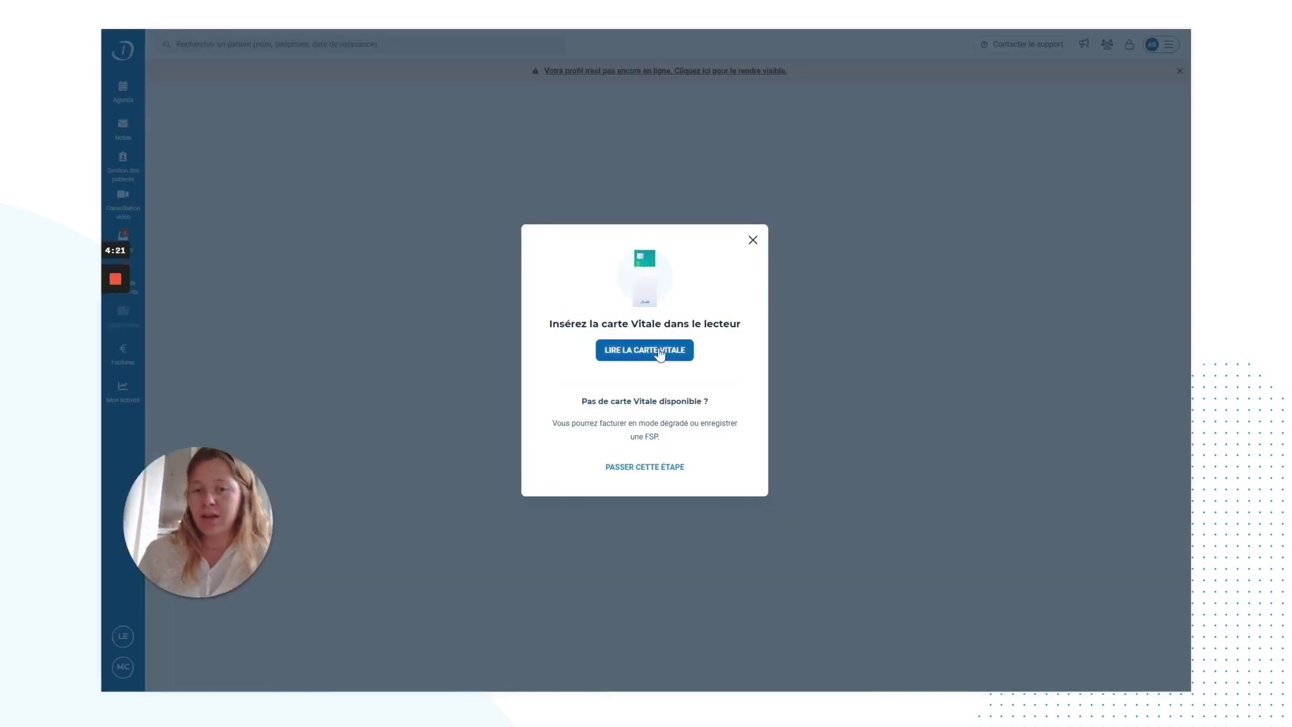
{"action": "left_click", "coordinate": [640, 467]}
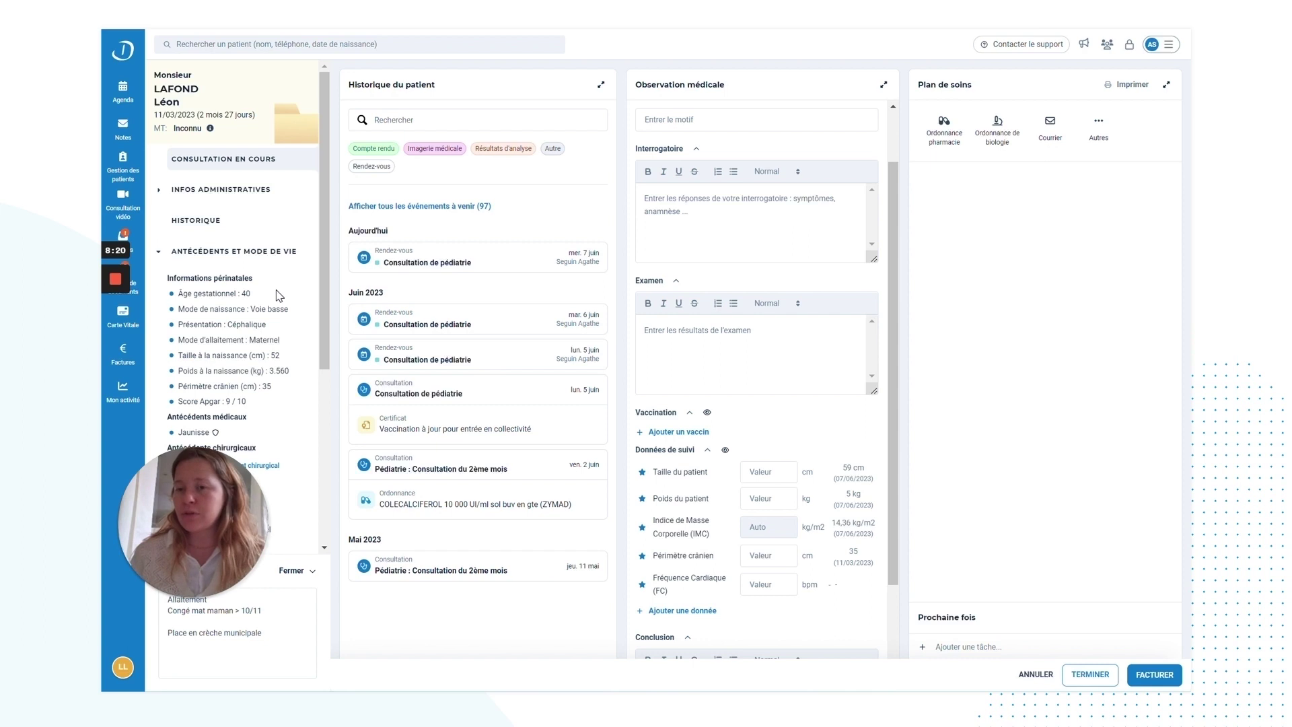
- Apply the template "Pédiatrie : Consultation du 4ème mois" to the medical observation
{"action": "scroll", "coordinate": [278, 295], "scroll_direction": "down", "scroll_amount": 1}
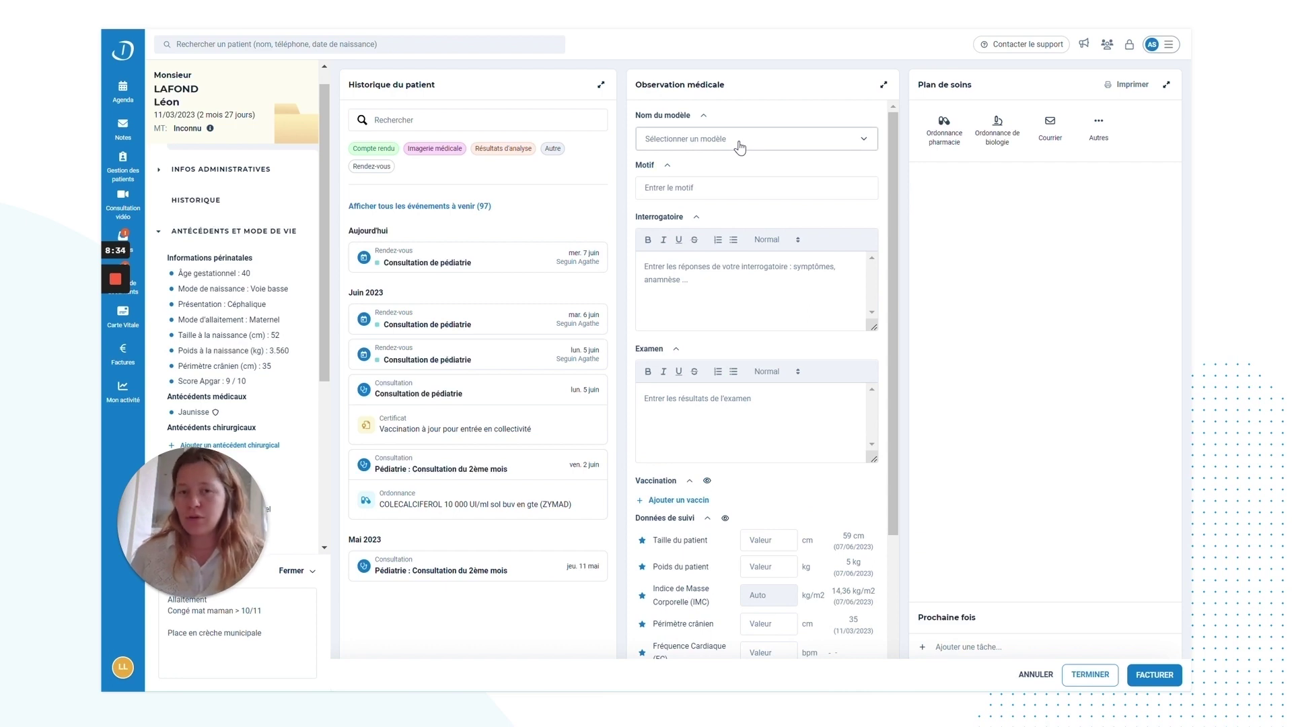
{"action": "left_click", "coordinate": [741, 142]}
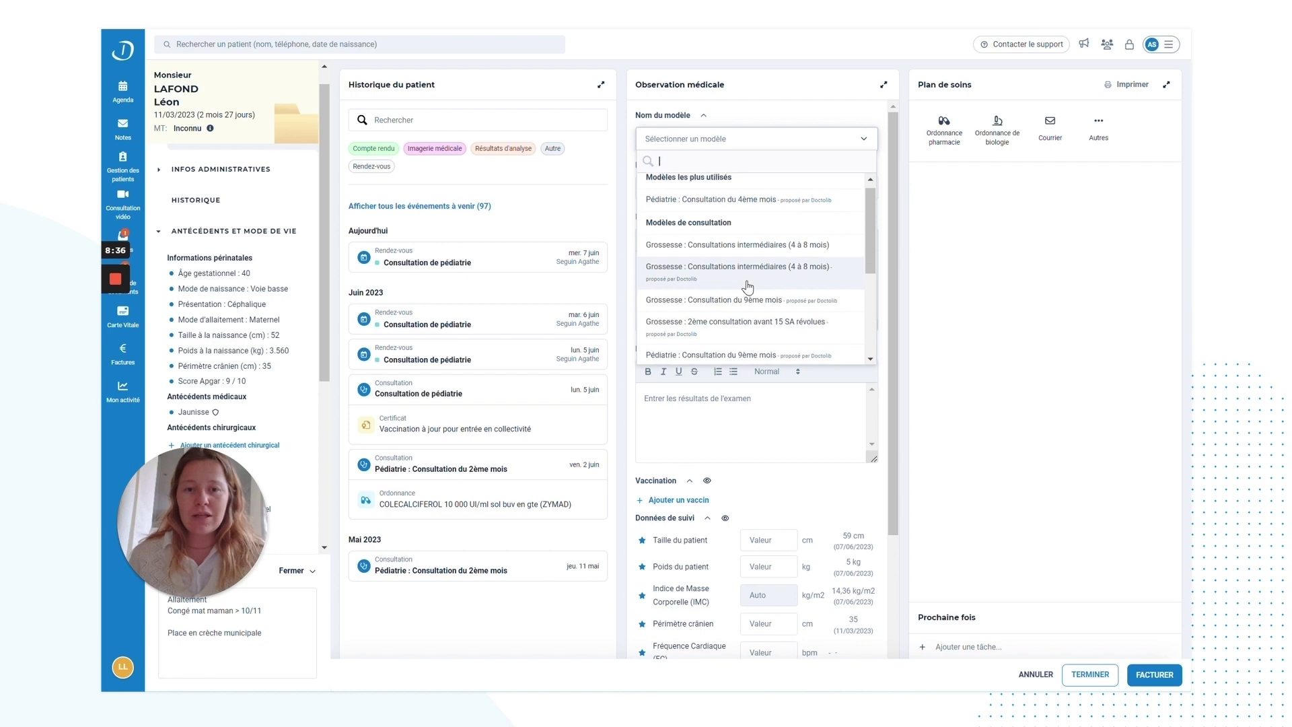
{"action": "scroll", "coordinate": [749, 287], "scroll_direction": "down", "scroll_amount": 3}
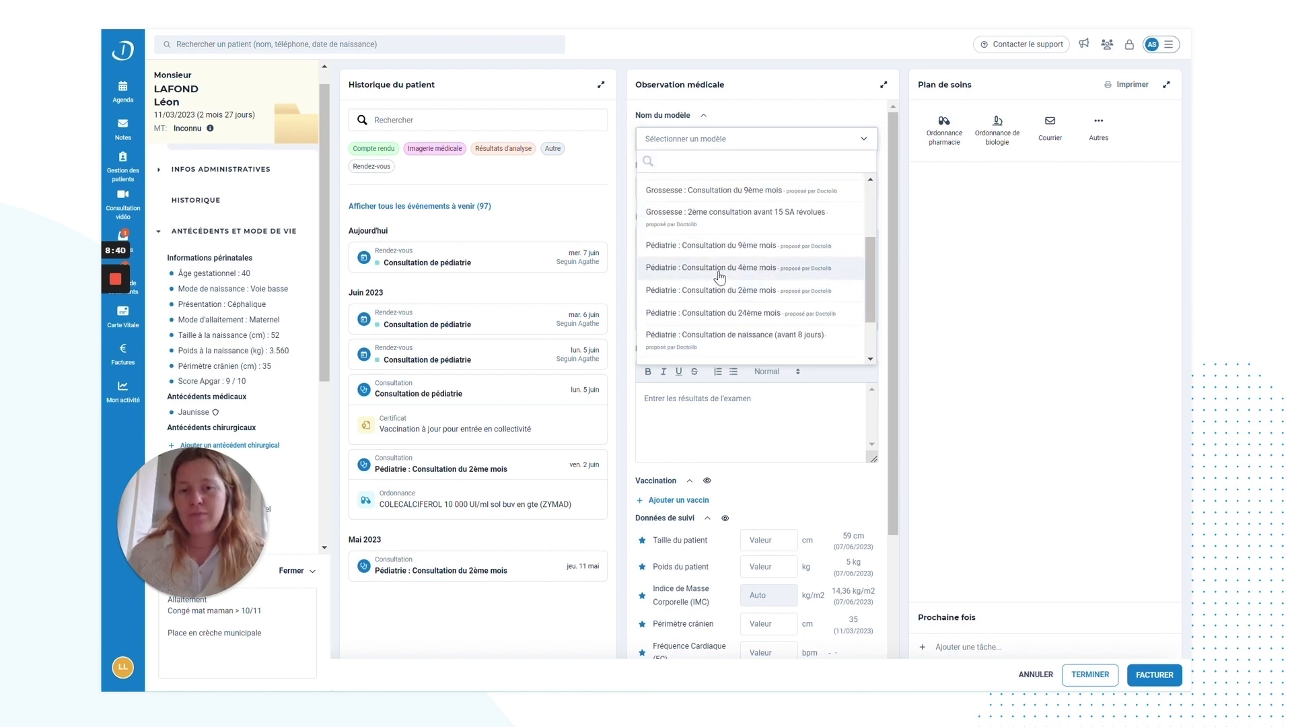
{"action": "left_click", "coordinate": [719, 269]}
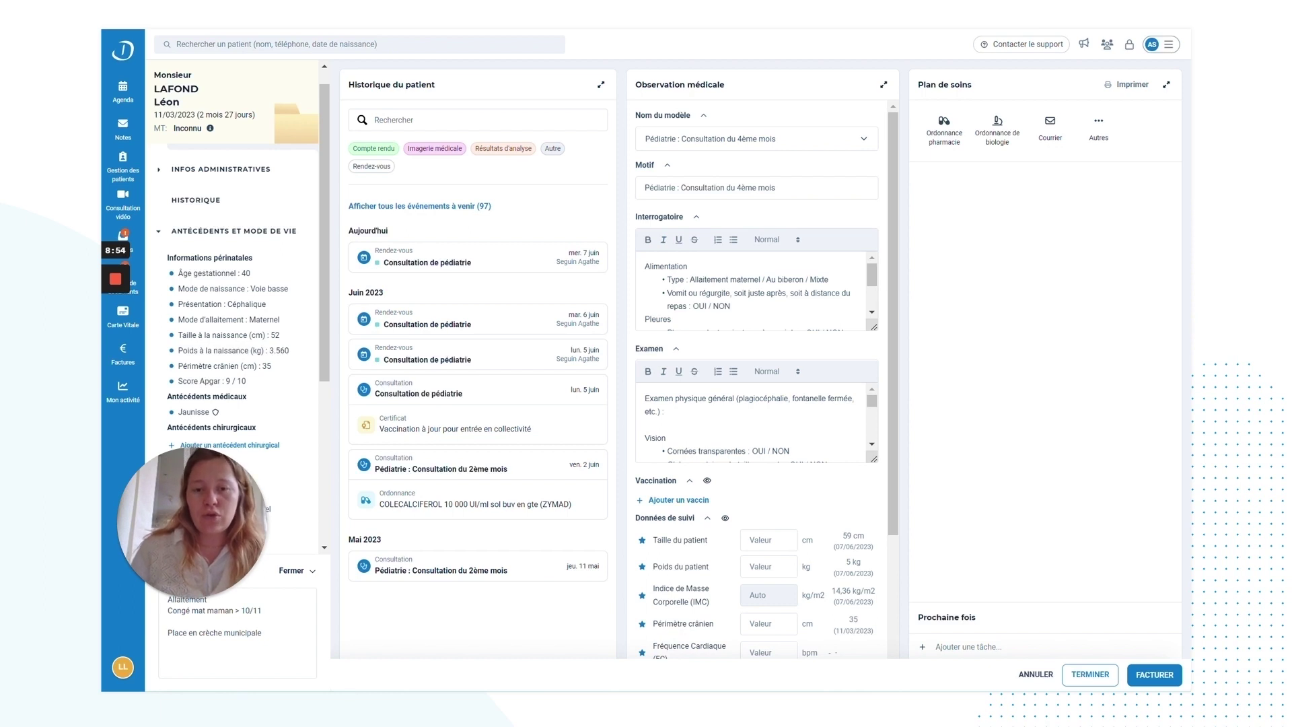
- Review the template's pre-filled questions and exam items, and examine the patient's weight and height growth curve
{"action": "scroll", "coordinate": [750, 425], "scroll_direction": "down", "scroll_amount": 2}
{"action": "scroll", "coordinate": [754, 431], "scroll_direction": "down", "scroll_amount": 1}
{"action": "scroll", "coordinate": [776, 480], "scroll_direction": "down", "scroll_amount": 3}
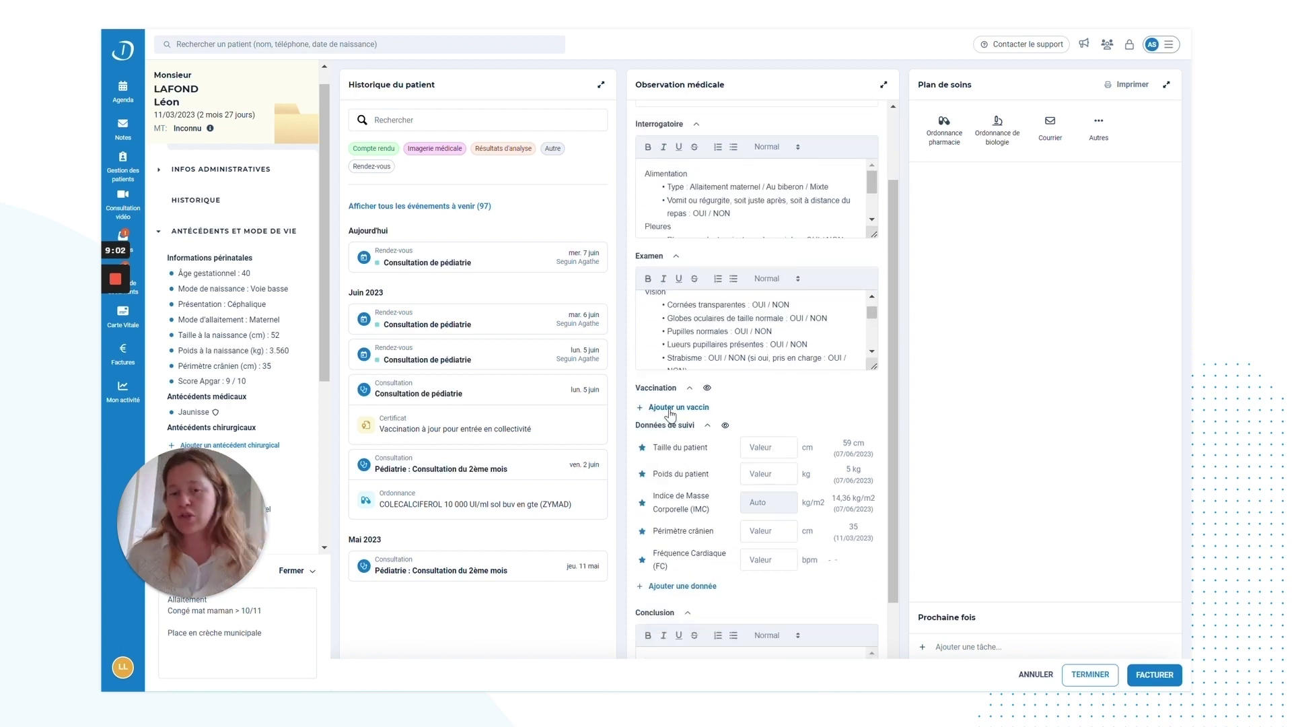
{"action": "mouse_move", "coordinate": [834, 450]}
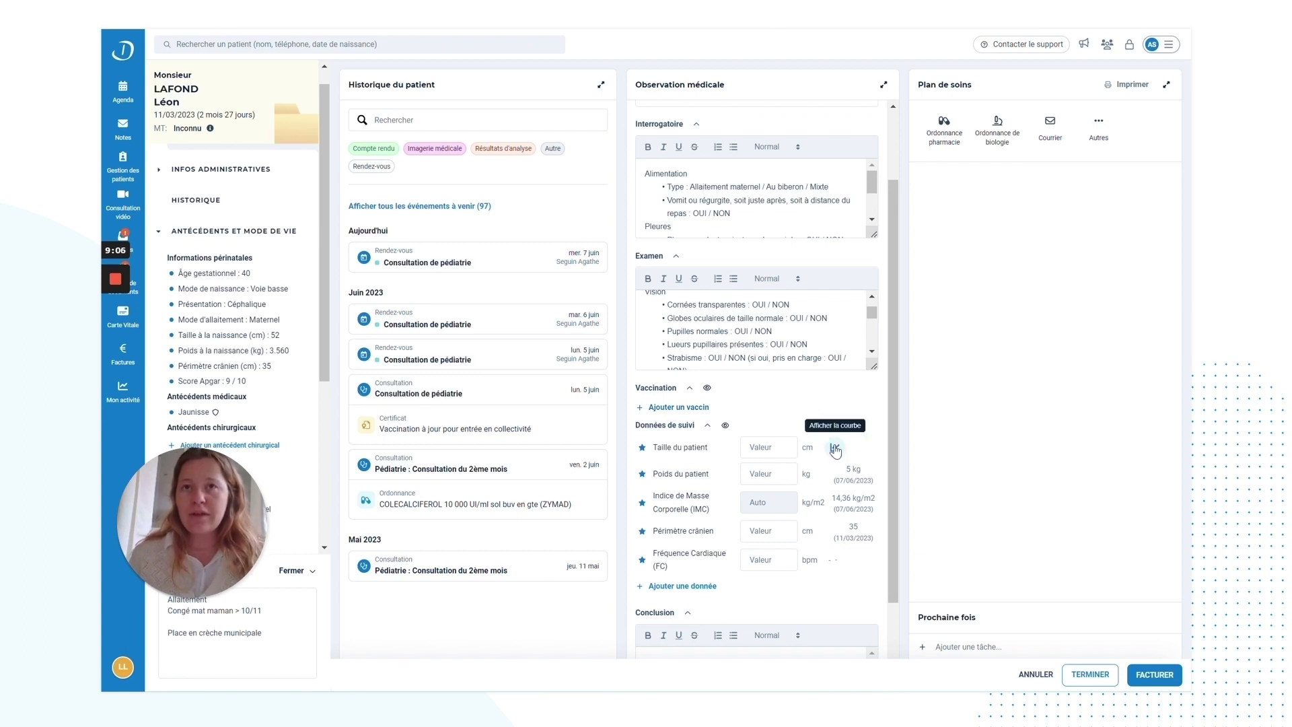
{"action": "left_click", "coordinate": [835, 449]}
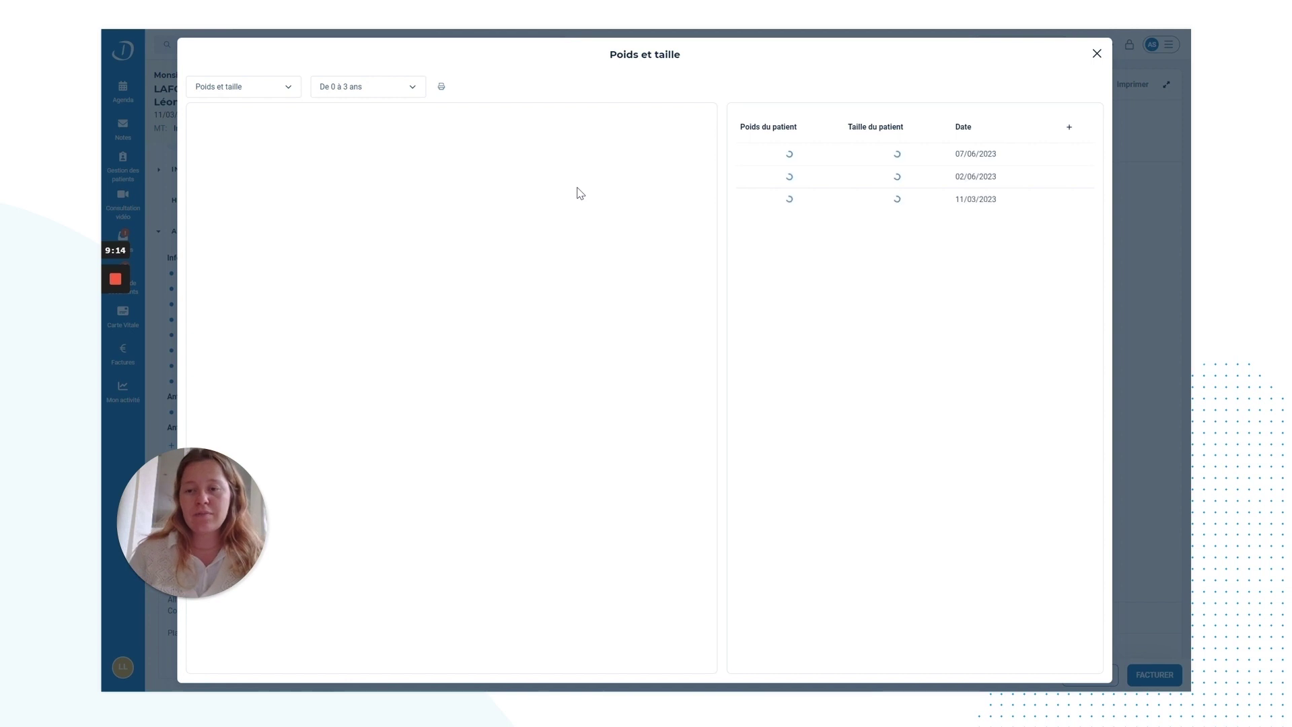
{"action": "mouse_move", "coordinate": [108, 313]}
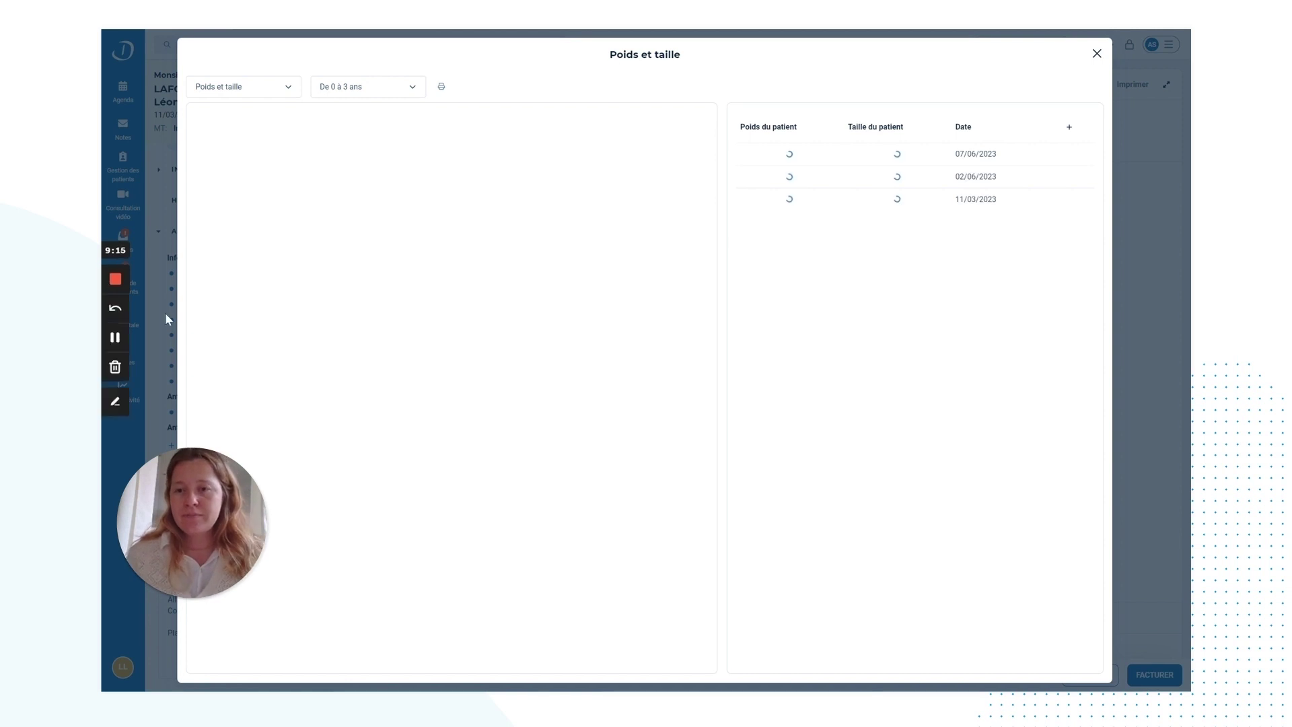
{"action": "left_click", "coordinate": [115, 337]}
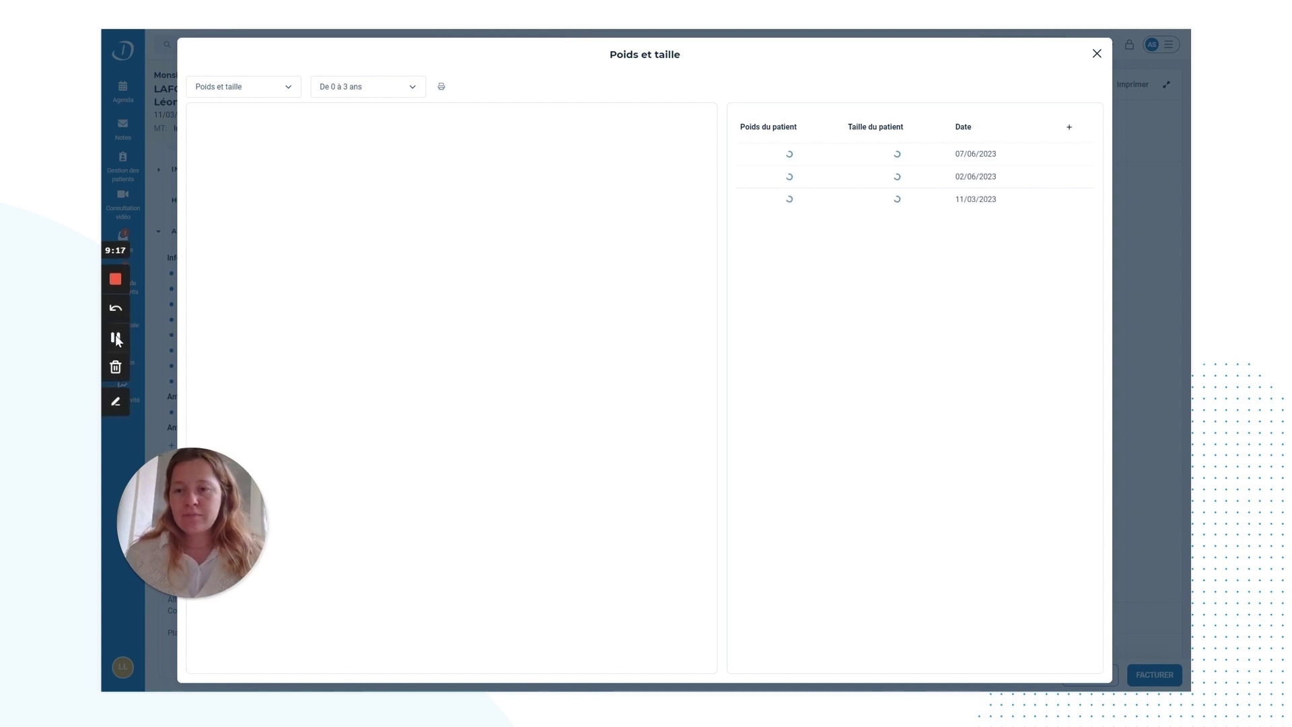
{"action": "left_click", "coordinate": [116, 337]}
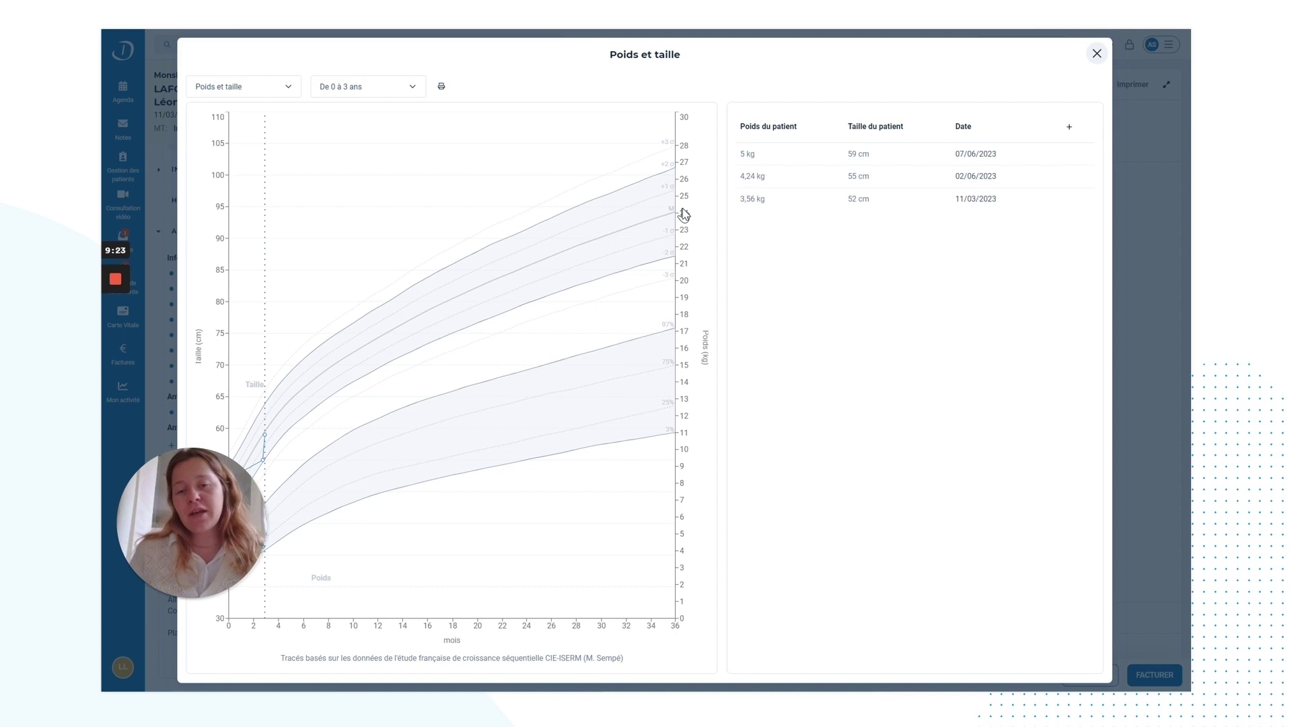
{"action": "key", "text": "Escape"}
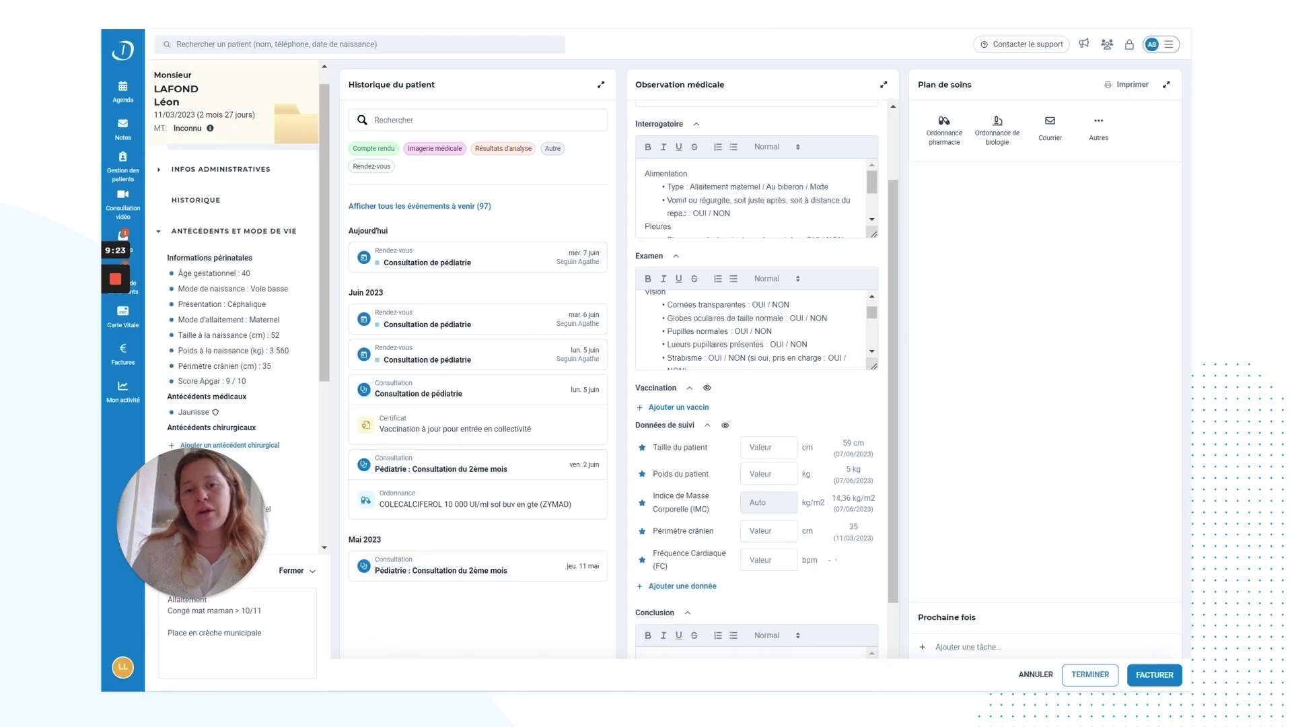
- Add COVID-19 to the medical history in the patient's "Antécédents et mode de vie" section
{"action": "left_click", "coordinate": [261, 239]}
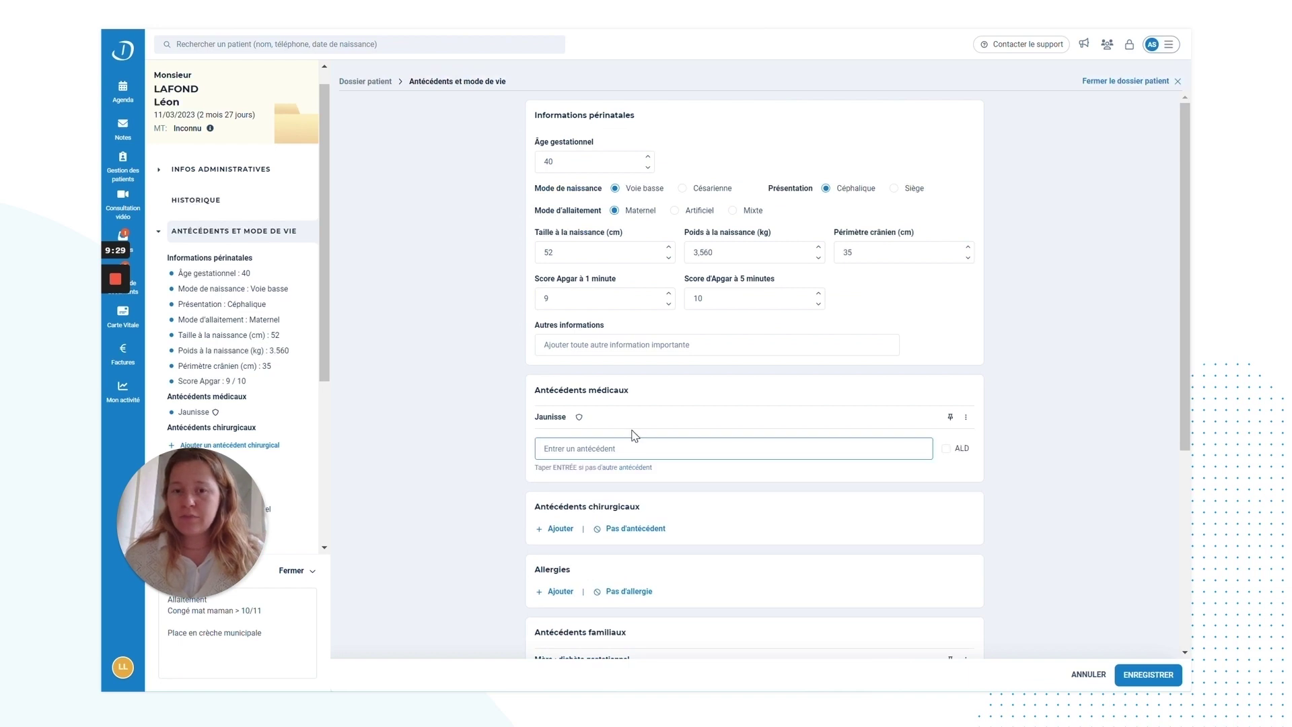
{"action": "type", "text": "COVID"}
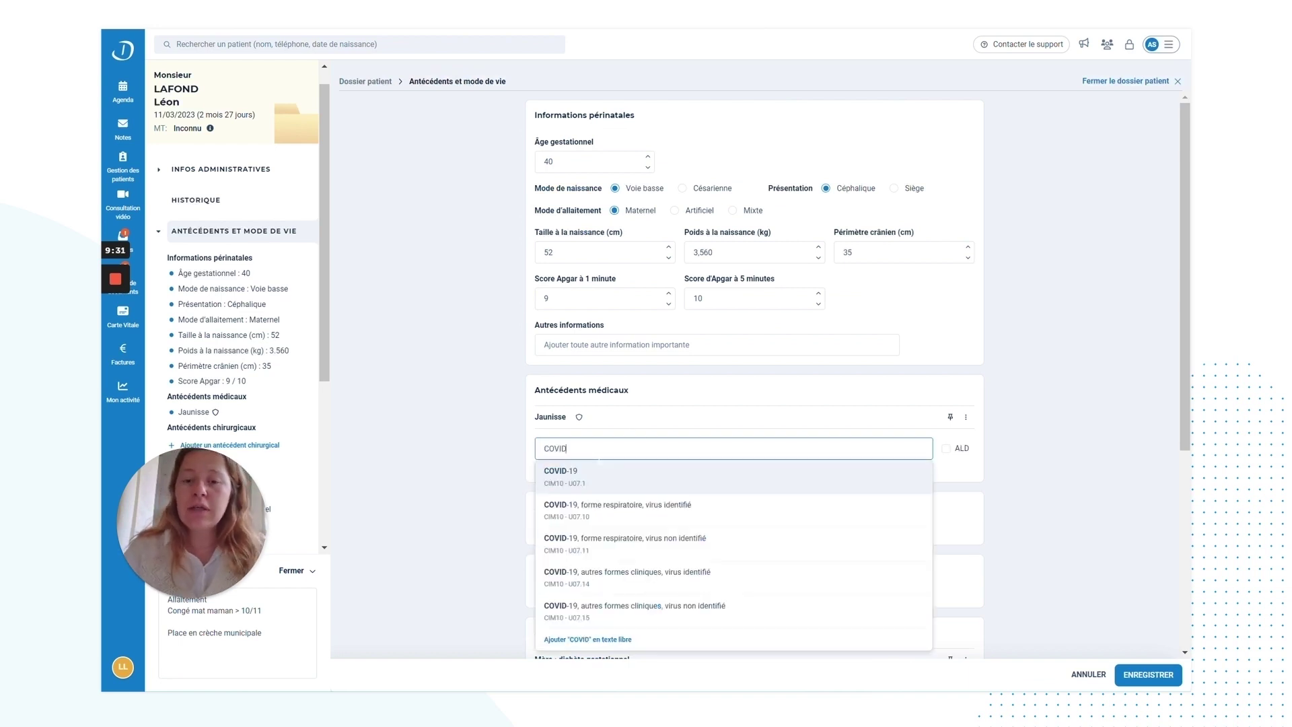
{"action": "left_click", "coordinate": [608, 482]}
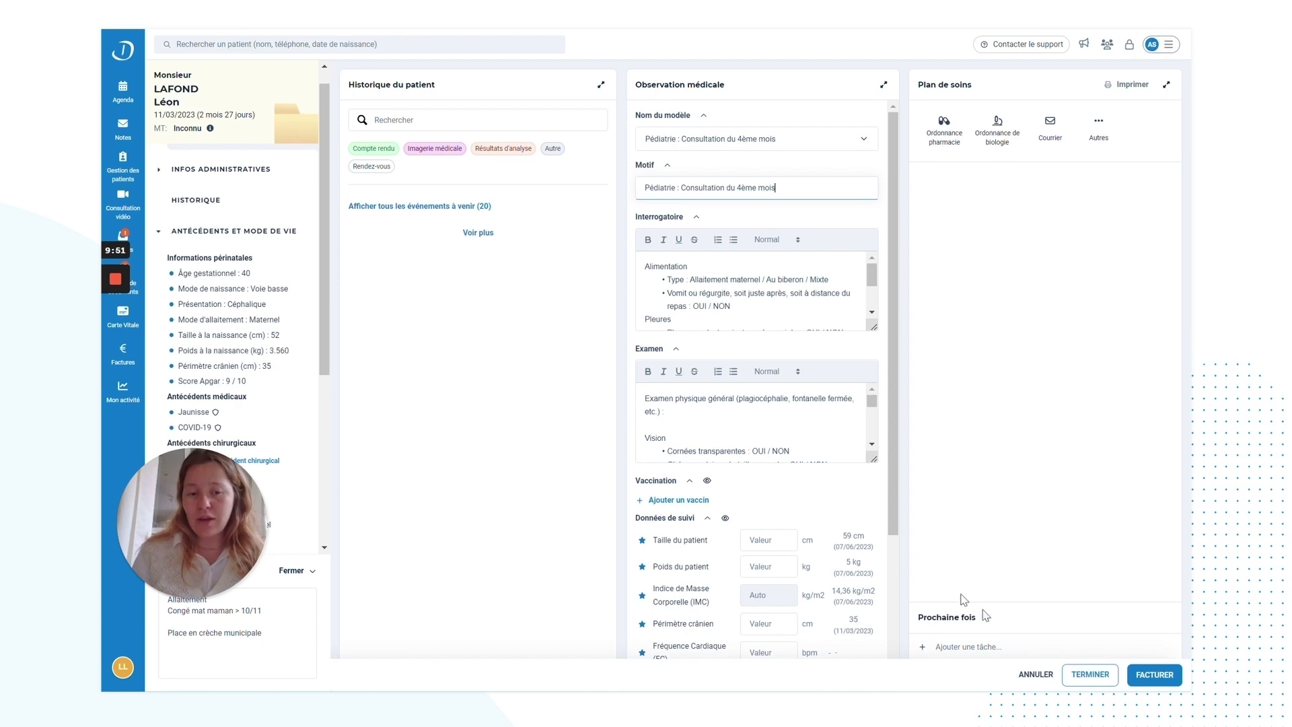
- Load more events in the patient's history and get ready to search them
{"action": "left_click", "coordinate": [478, 234]}
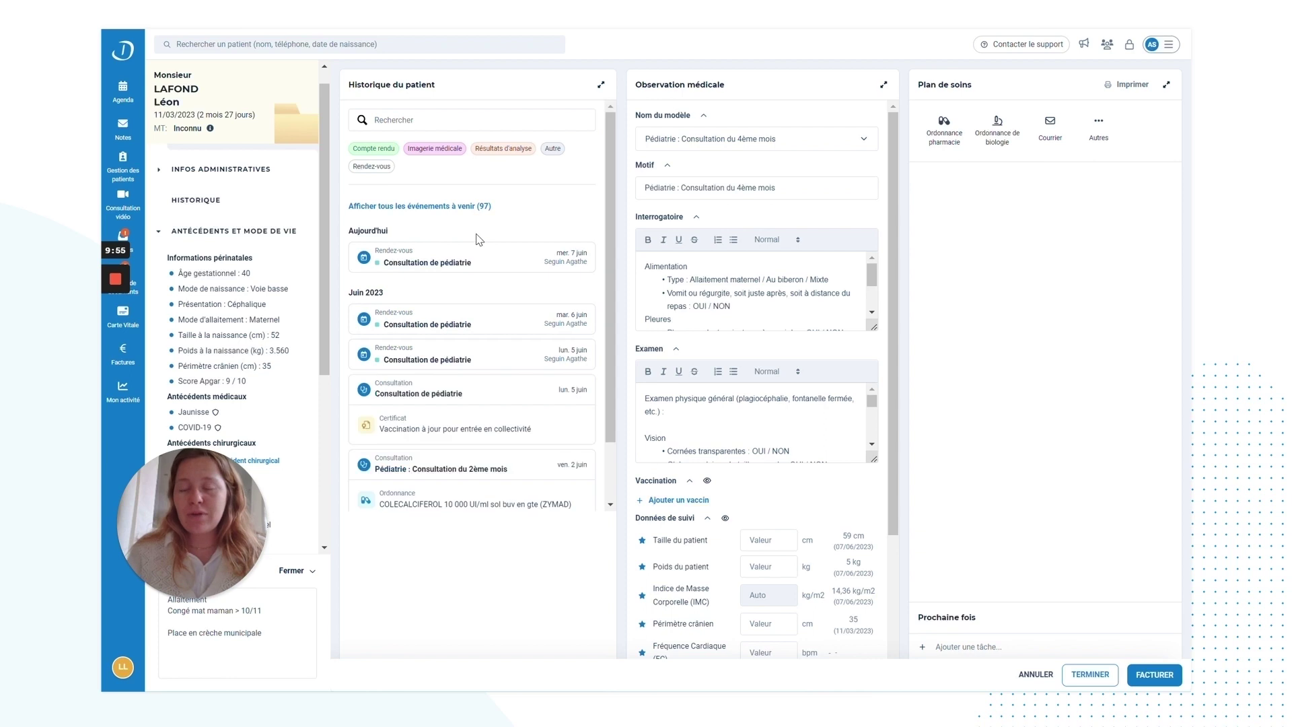
{"action": "left_click", "coordinate": [539, 123]}
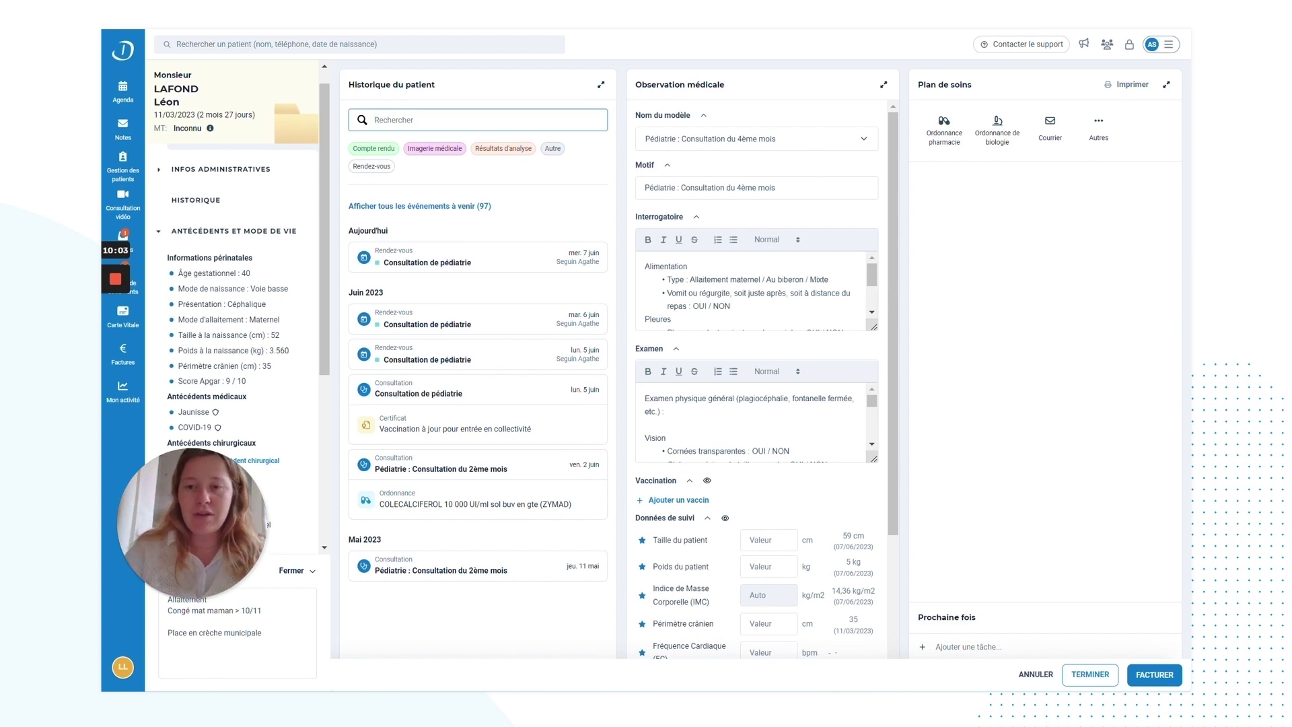
- Search the patient's history for "VACC"
{"action": "type", "text": "VACC"}
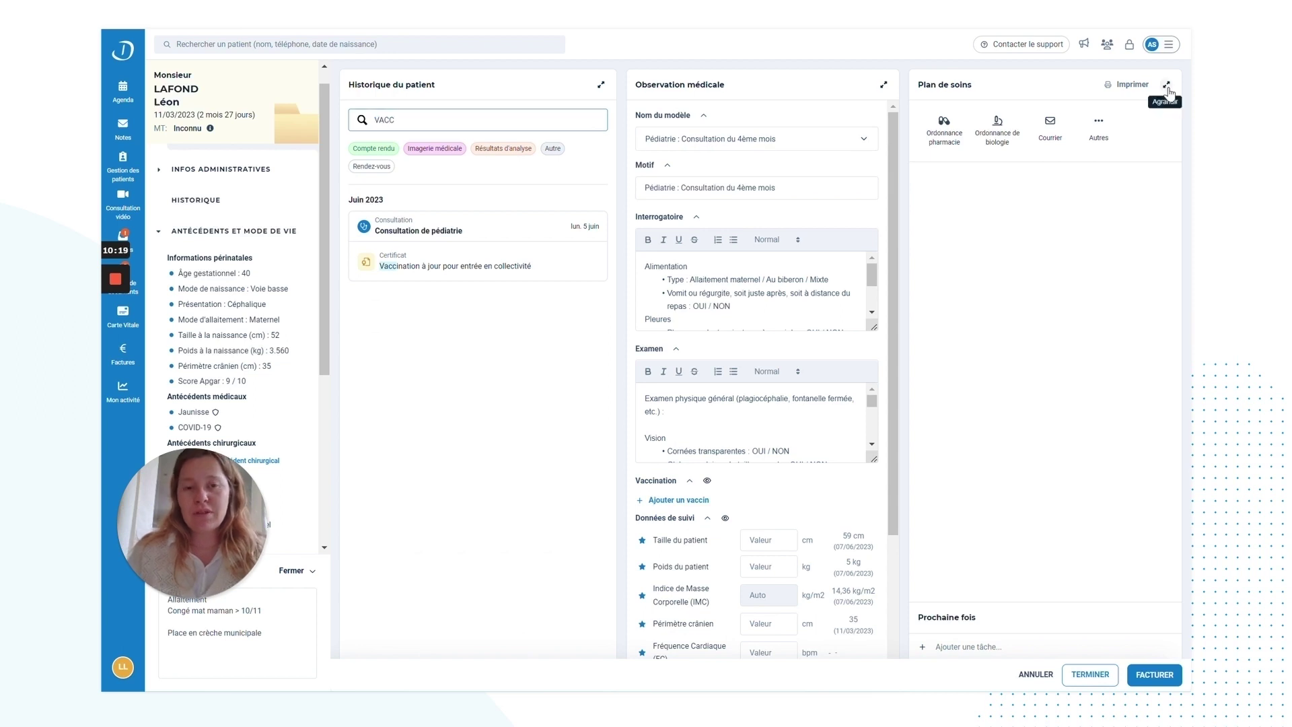
- Enlarge the care plan and start a pharmacy prescription with PARACETAMOL 24 mg/ml susp buv (DOLIPRANE Ss sucre)
{"action": "left_click", "coordinate": [1167, 86]}
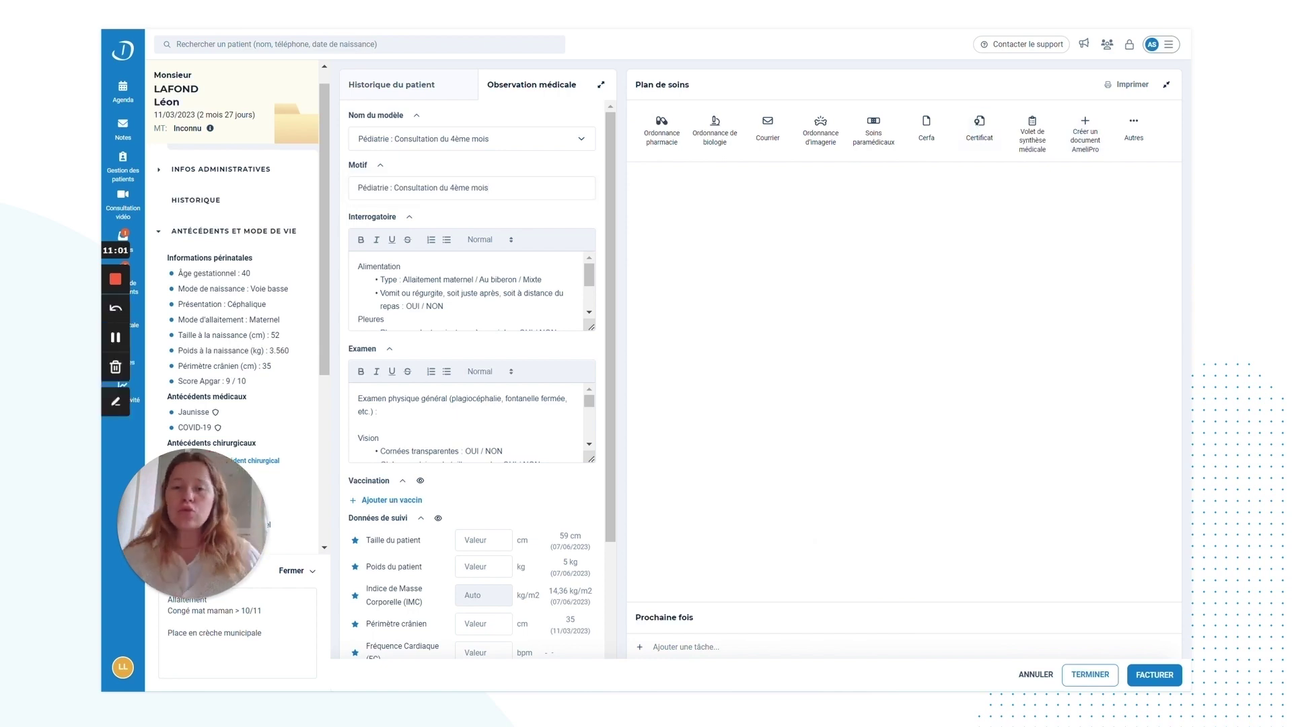
{"action": "left_click", "coordinate": [650, 128]}
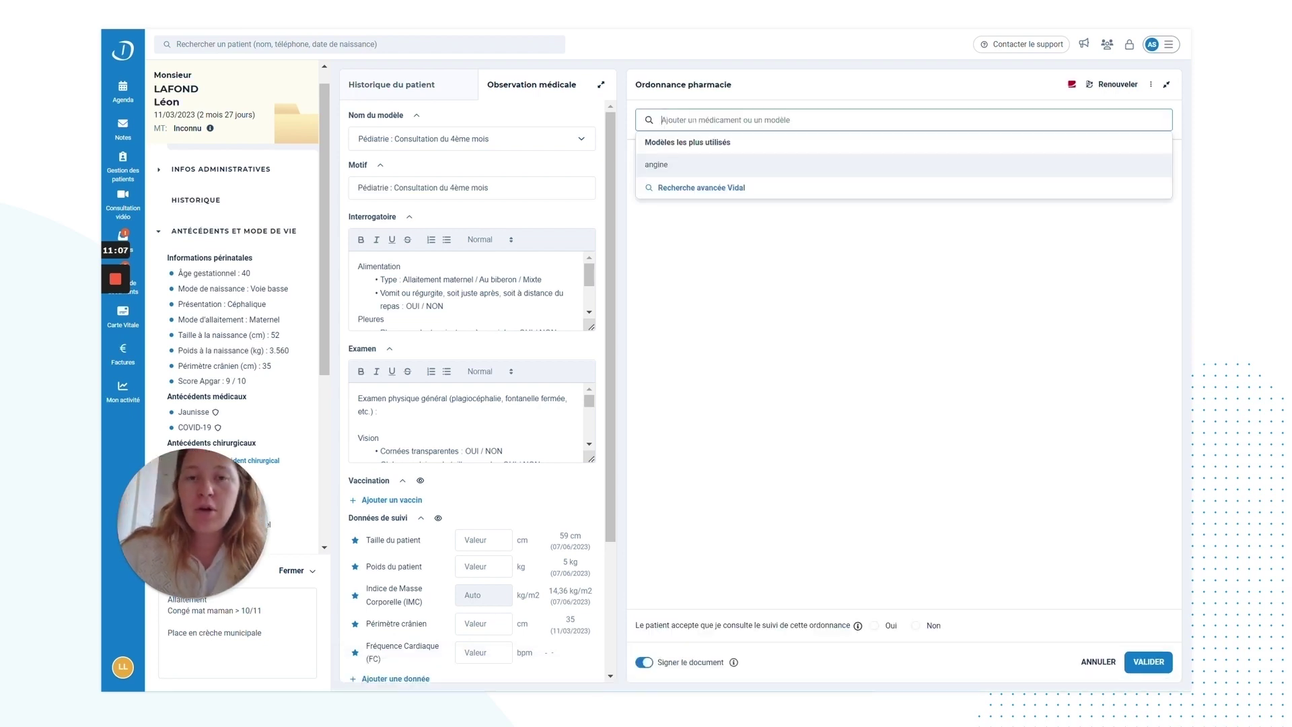
{"action": "type", "text": "DOLIPRANE"}
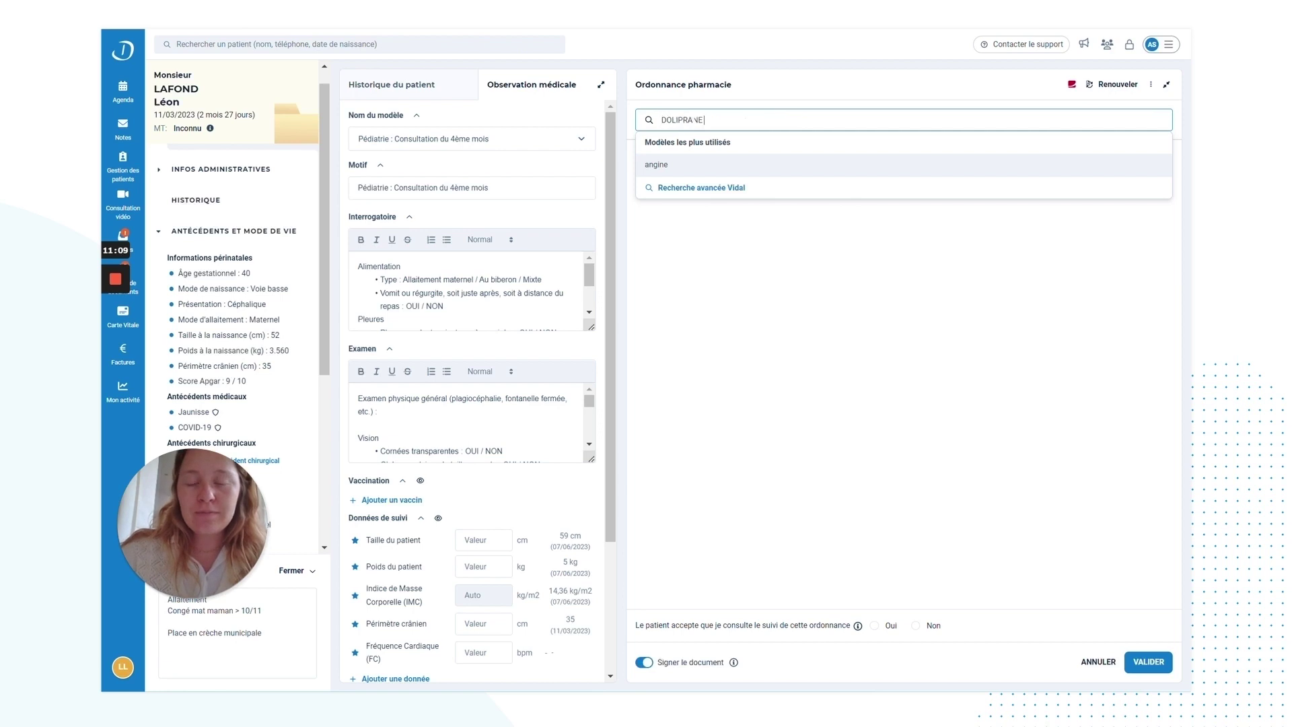
{"action": "scroll", "coordinate": [721, 245], "scroll_direction": "down", "scroll_amount": 5}
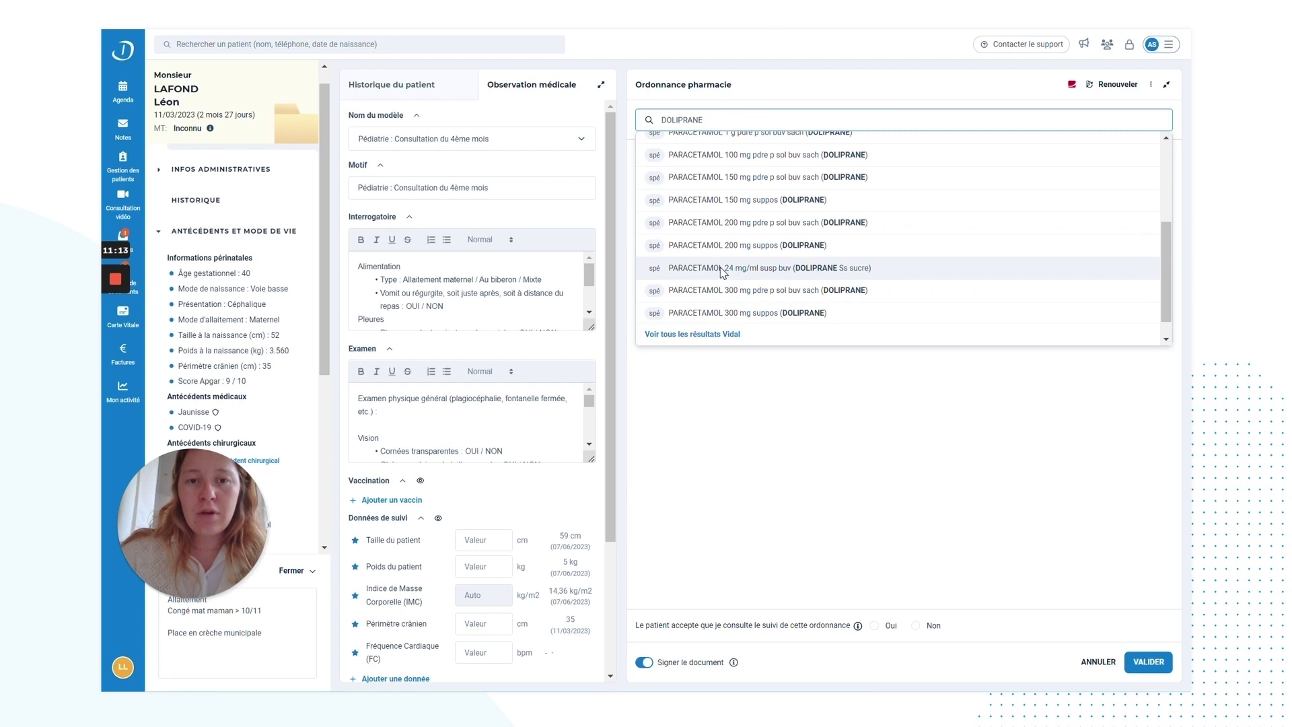
{"action": "left_click", "coordinate": [721, 269]}
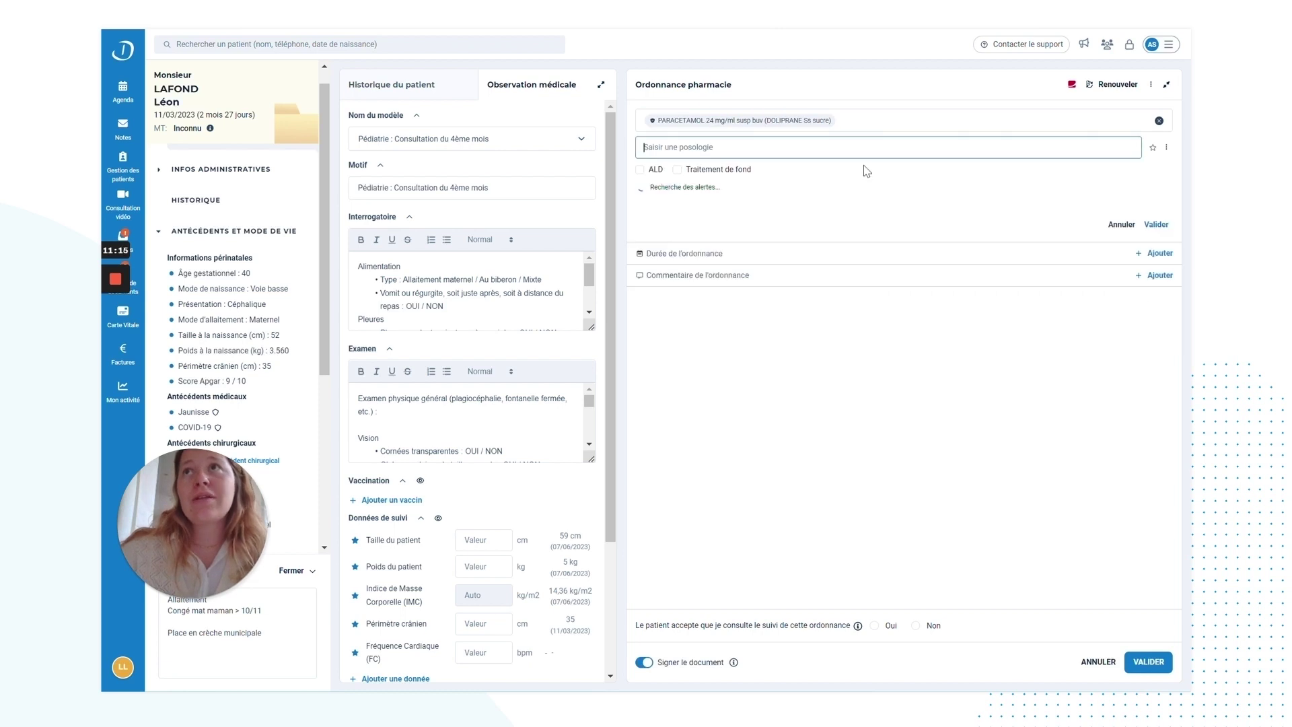
- Consult the paracetamol monograph's dosage section, highlight the sentence on repeating the dose, and validate the pharmacy prescription
{"action": "left_click", "coordinate": [1072, 86]}
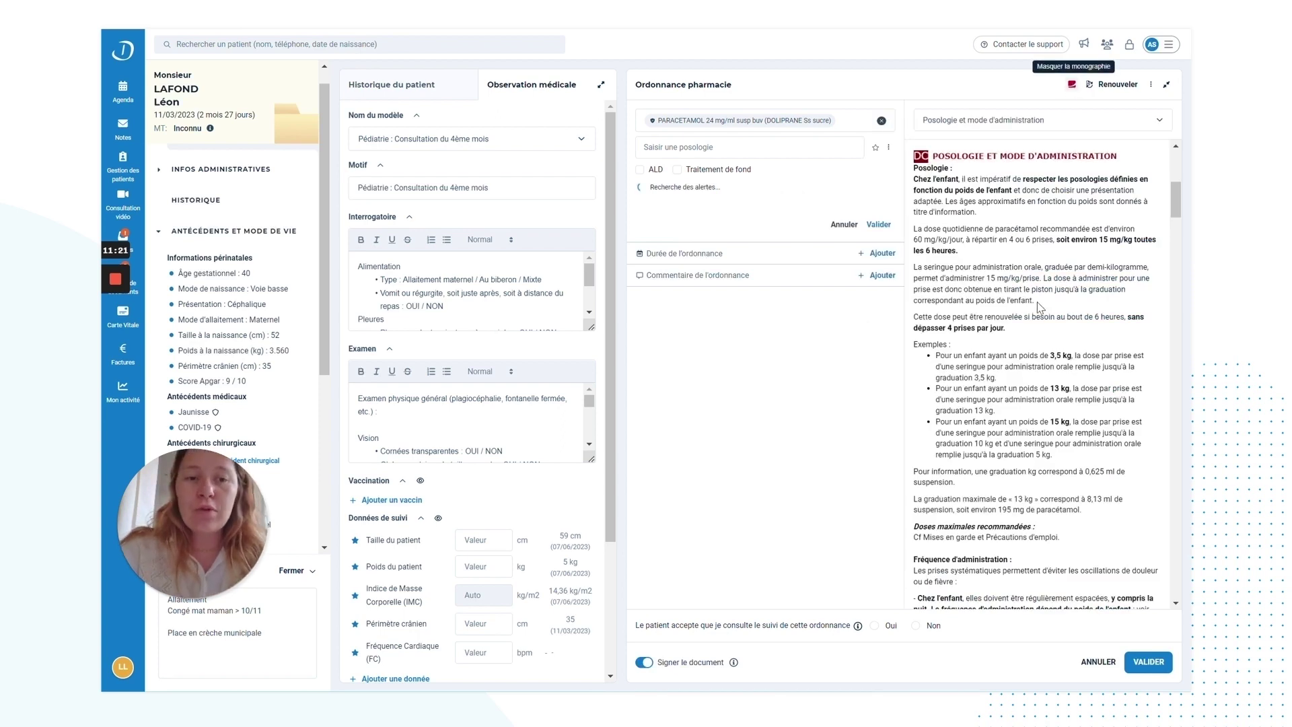
{"action": "left_click_drag", "start_coordinate": [1006, 329], "coordinate": [774, 162]}
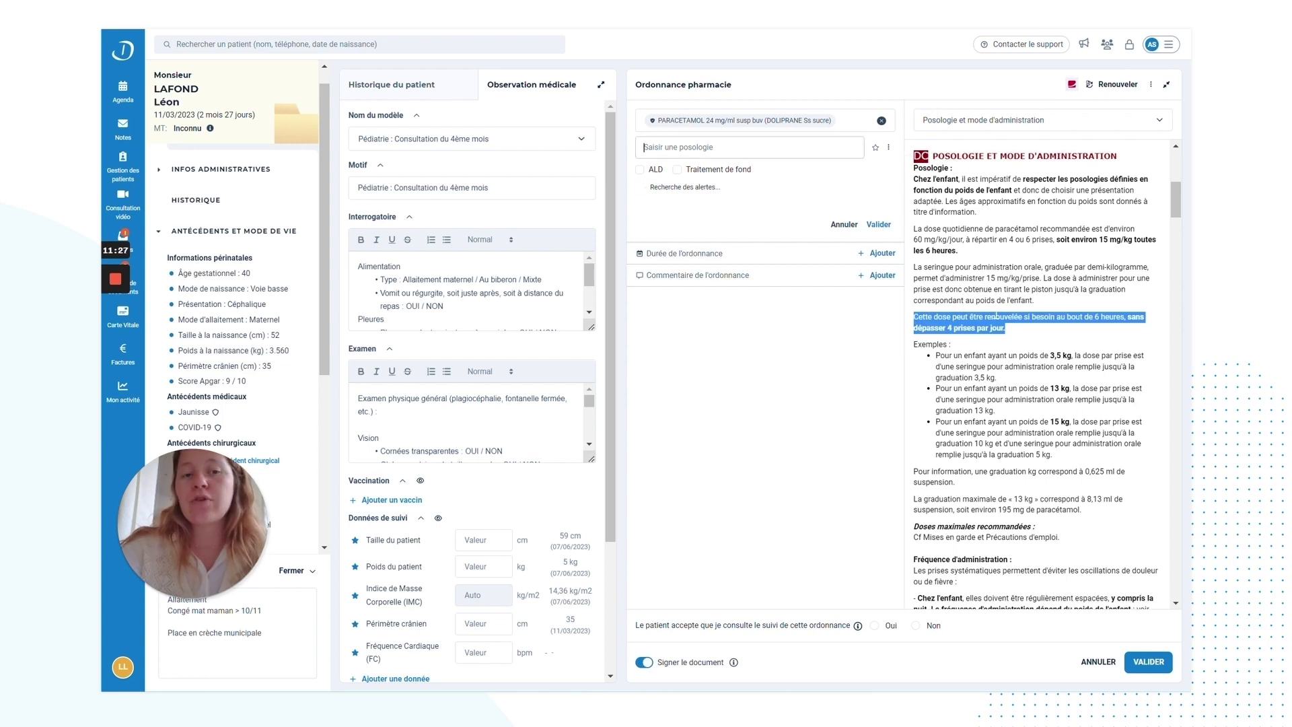
{"action": "left_click", "coordinate": [1149, 663]}
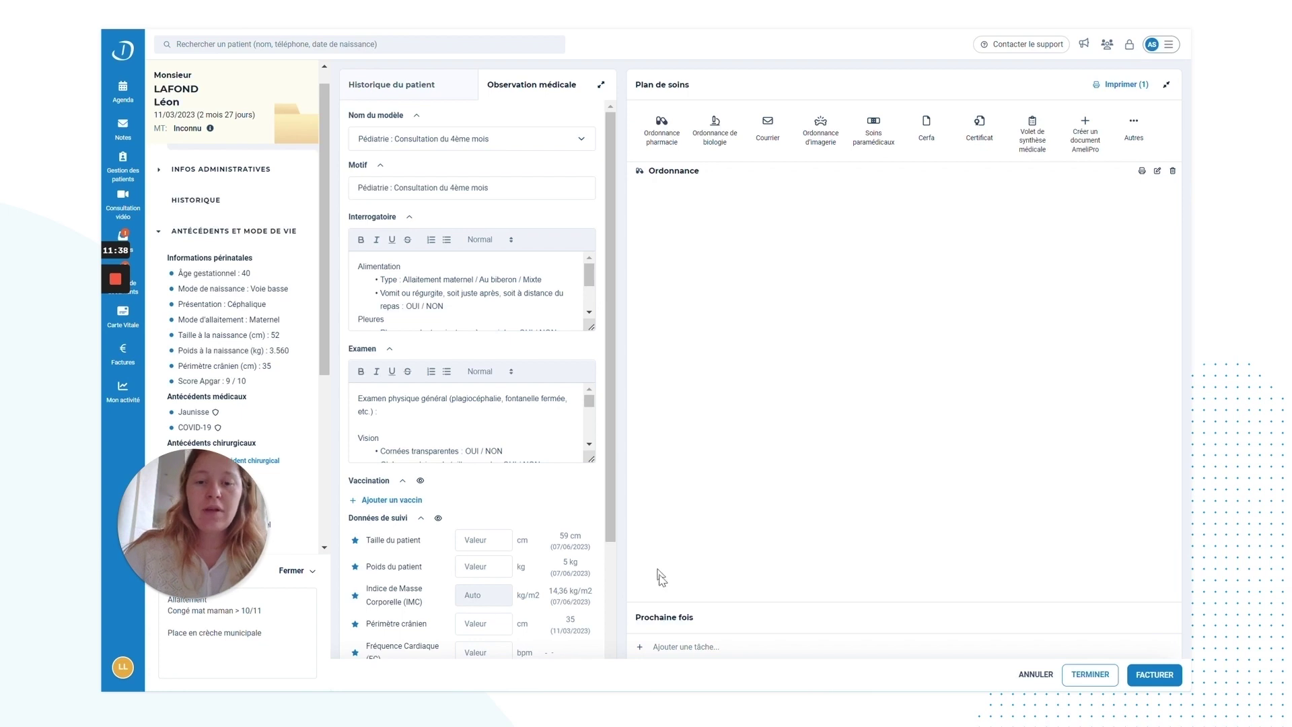
- Add the task "FAIRE VACCIN" for the next visit in the care plan
{"action": "left_click", "coordinate": [692, 652]}
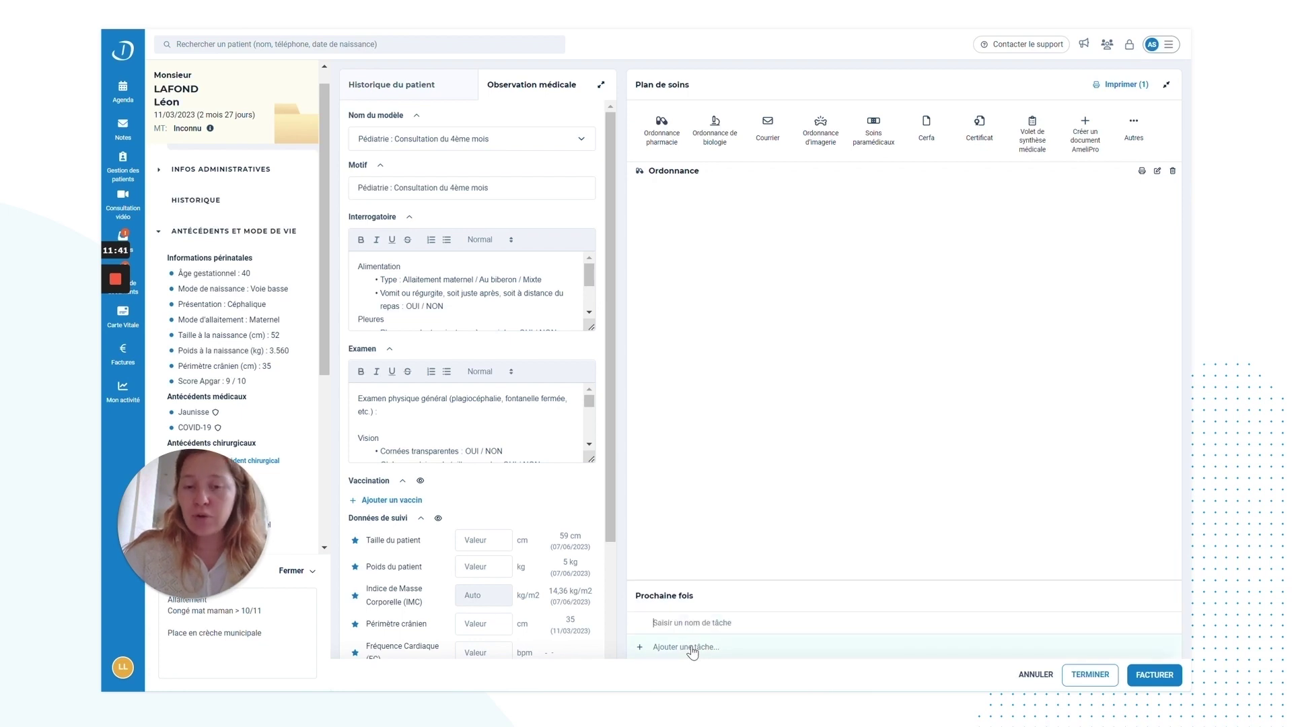
{"action": "type", "text": "FAIRE VA"}
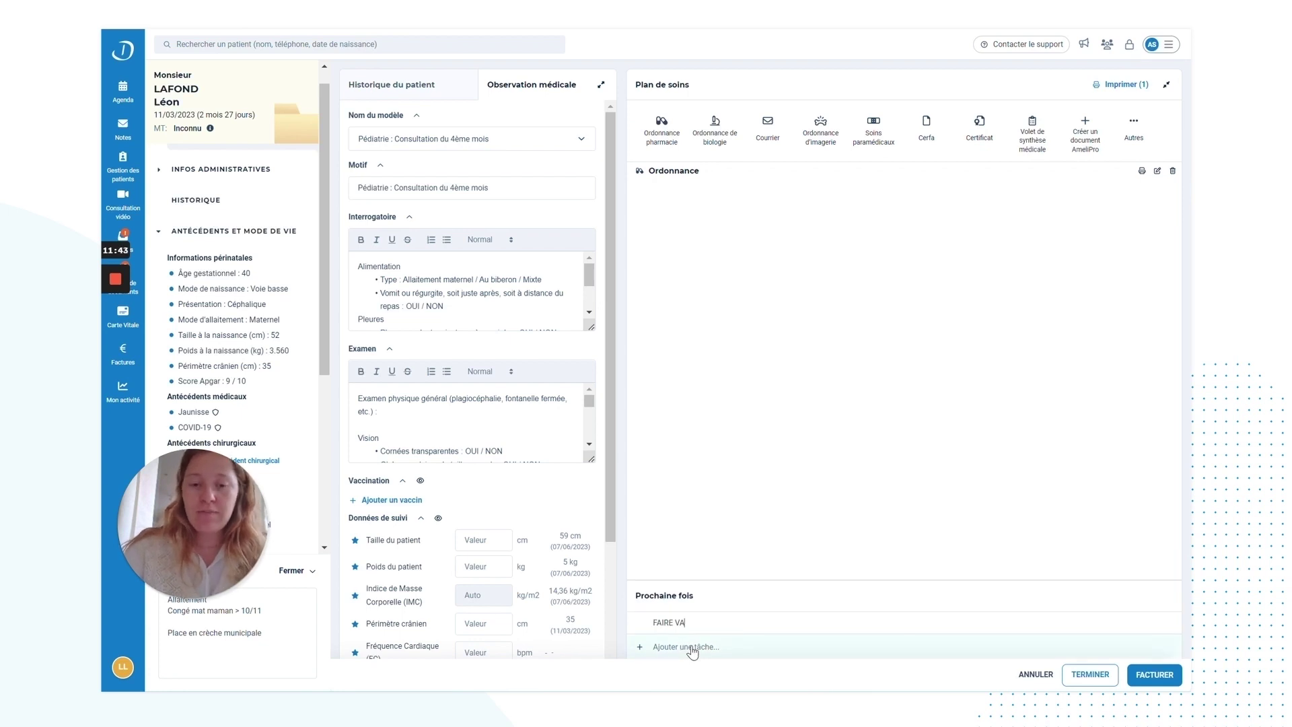
{"action": "type", "text": "CCIN"}
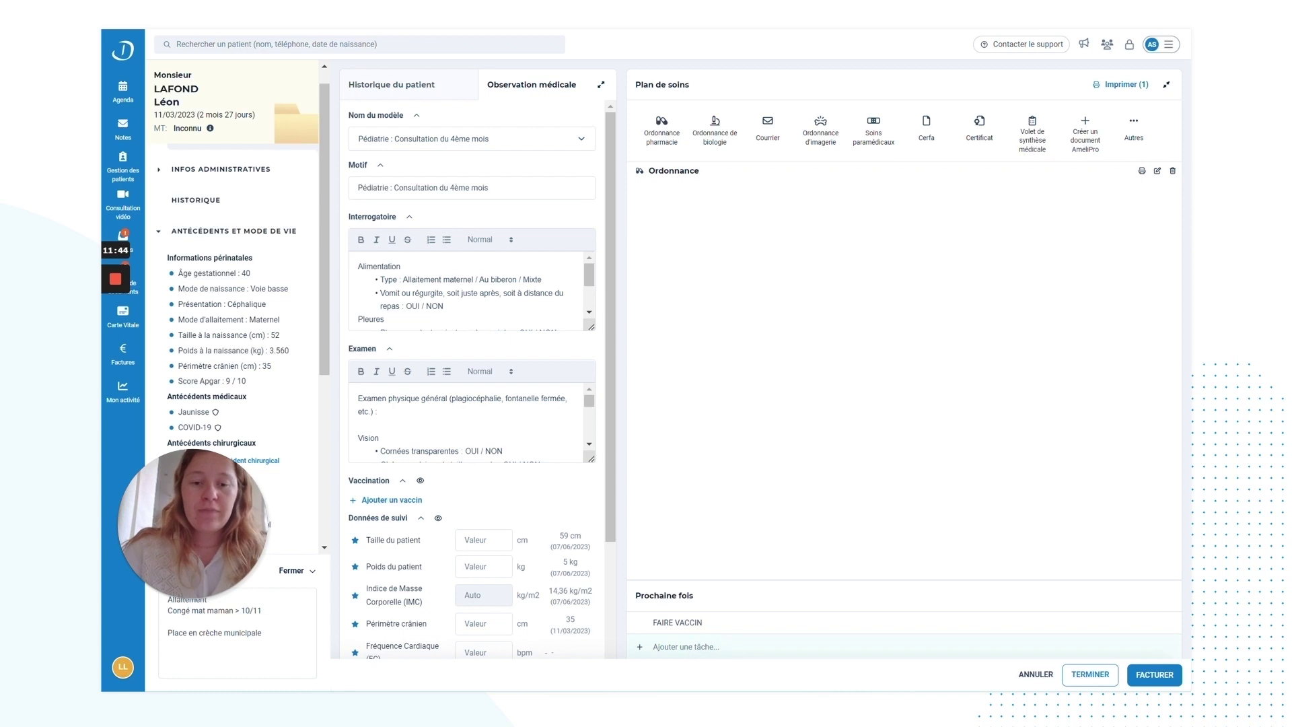
- Open the consultation's billing and examine the available act templates and the payment section of the electronic care sheet
{"action": "left_click", "coordinate": [1155, 676]}
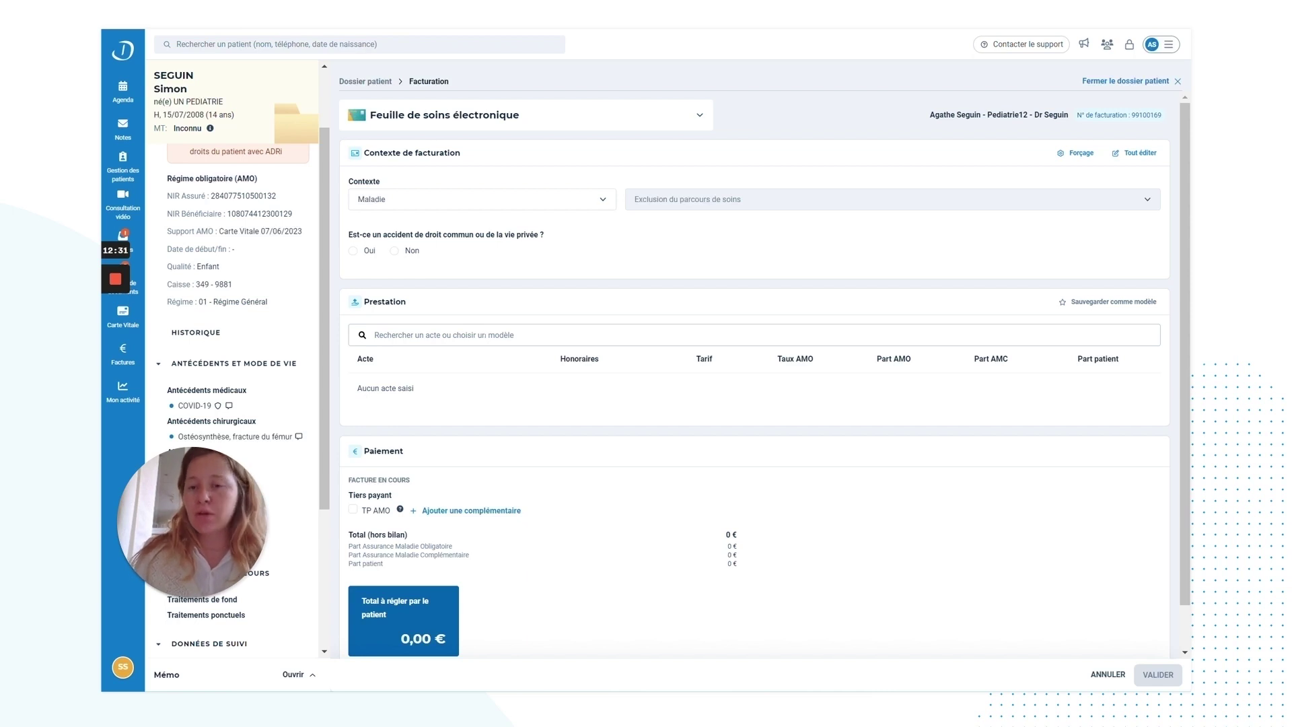
{"action": "left_click", "coordinate": [484, 335]}
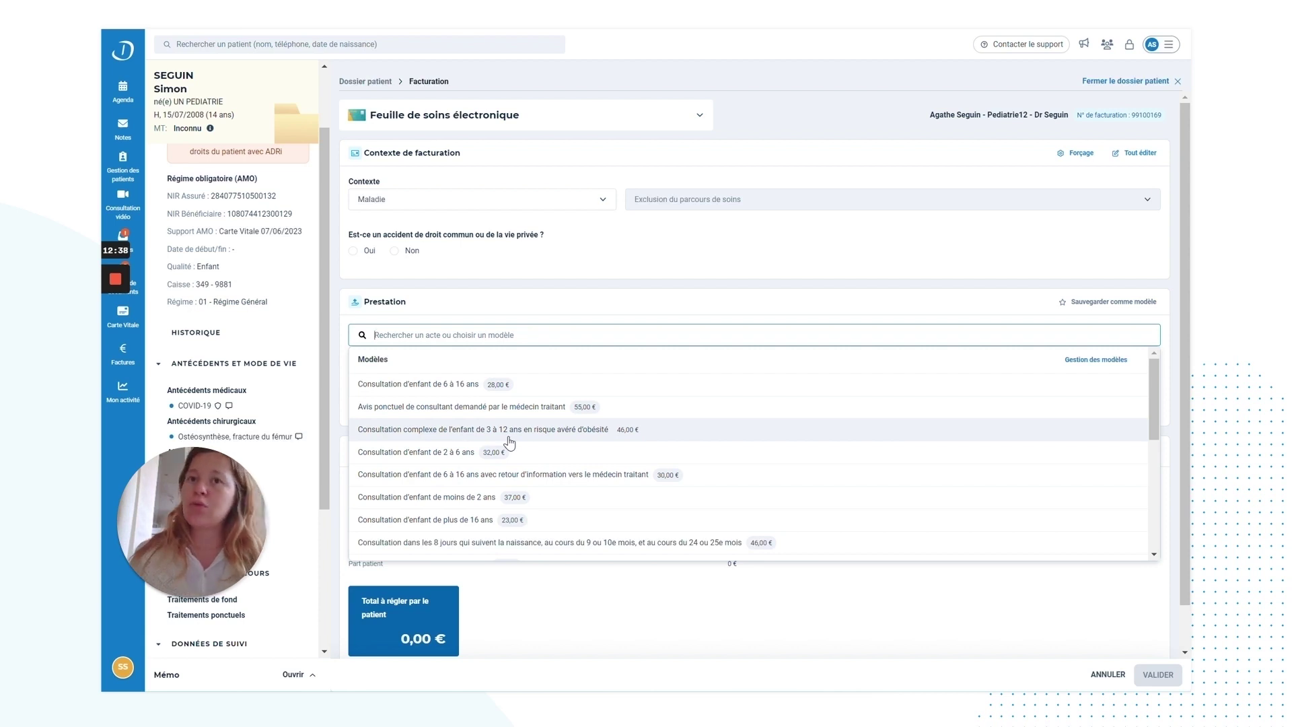
{"action": "left_click", "coordinate": [616, 310]}
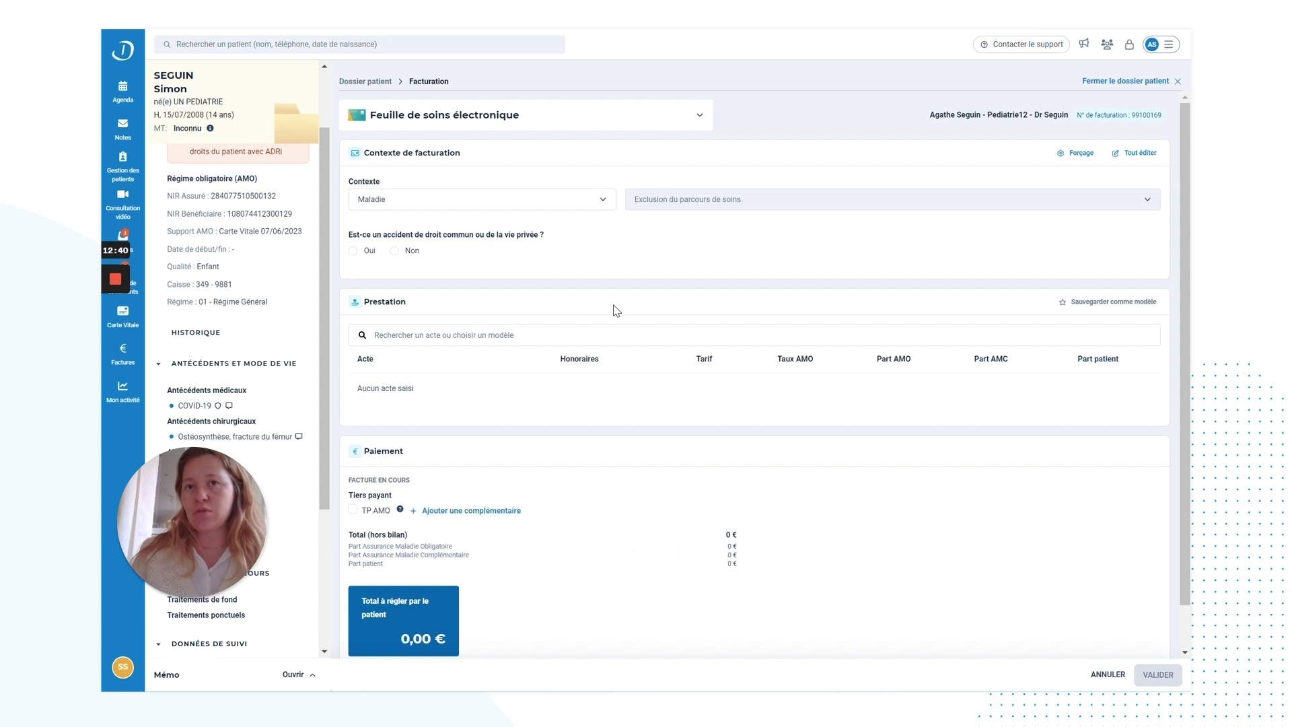
{"action": "scroll", "coordinate": [616, 310], "scroll_direction": "down", "scroll_amount": 1}
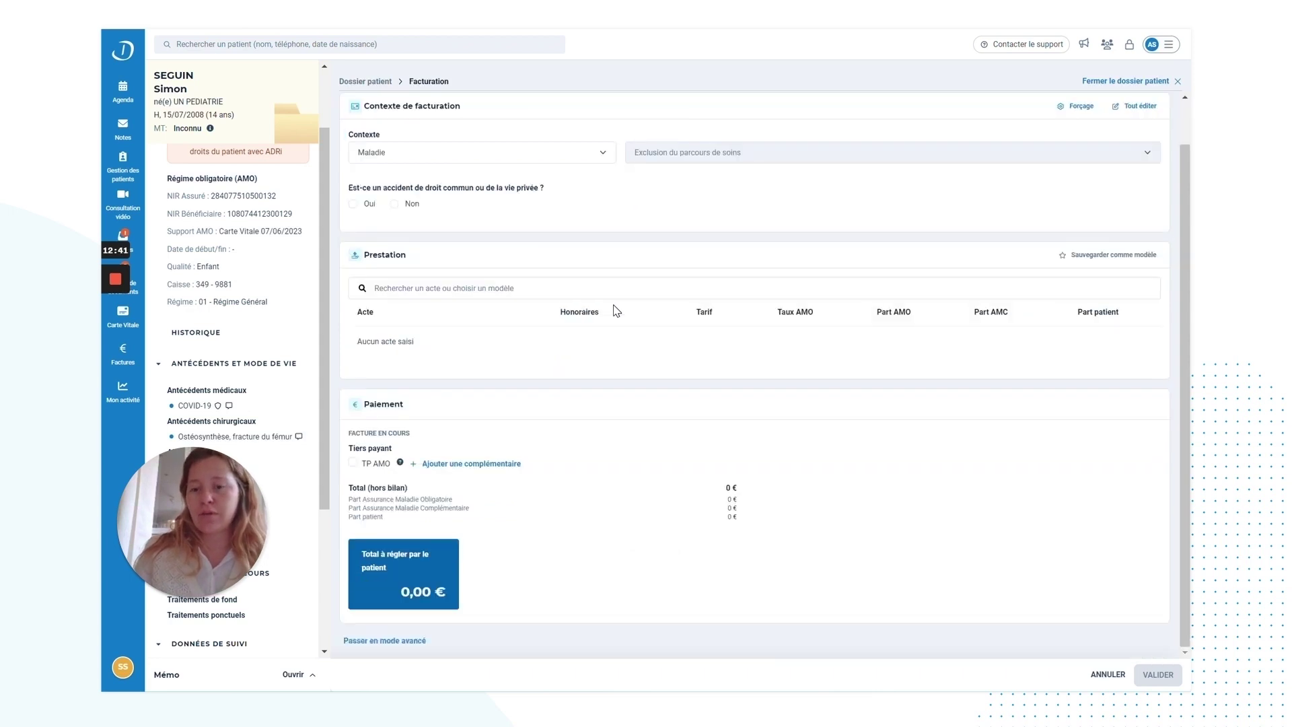